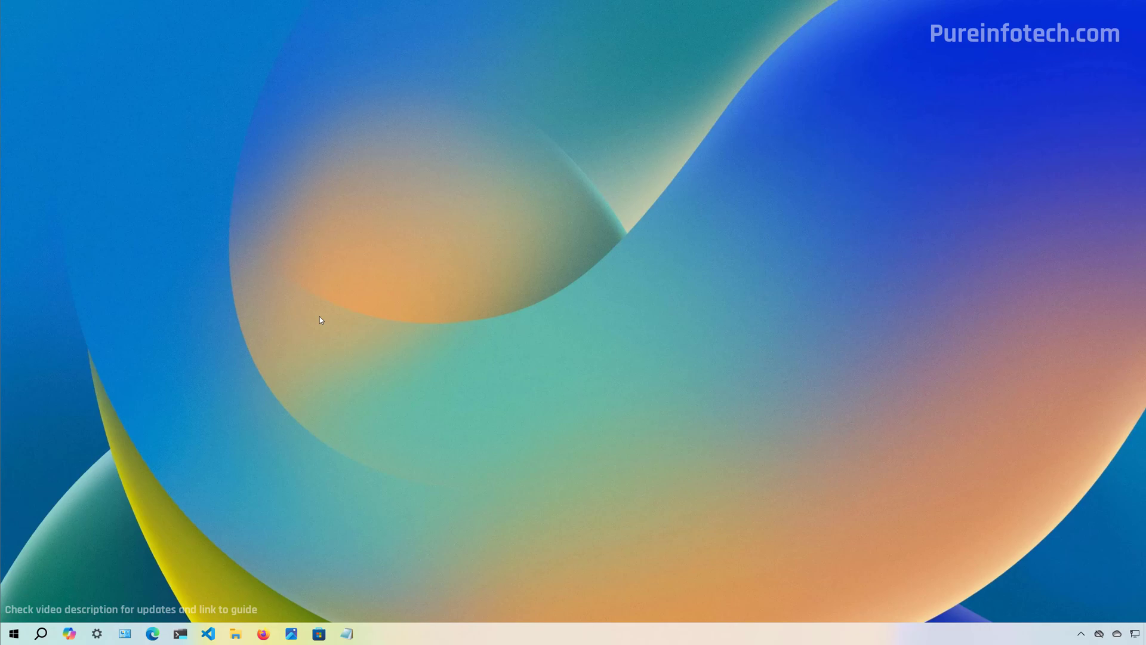
# In Settings > System > Storage, show drive C:'s System & reserved usage: 20.7 GB system files, 5.63 GB reserved, 1.26 GB virtual memory.
pyautogui.press('super')
pyautogui.write('settings')
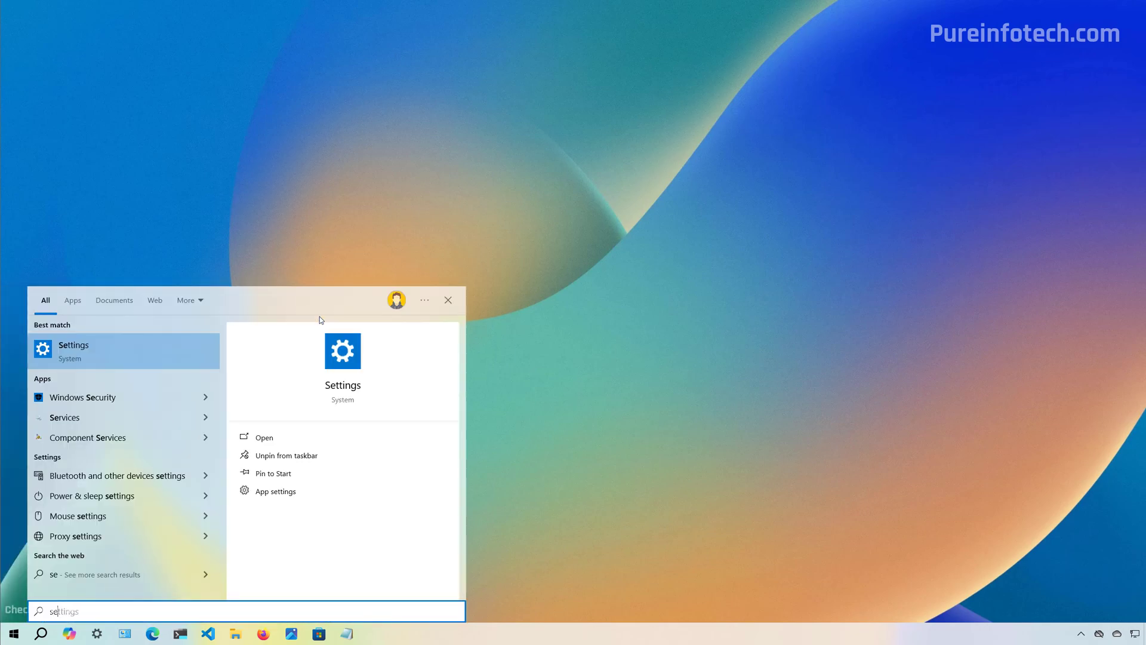
pyautogui.click(146, 352)
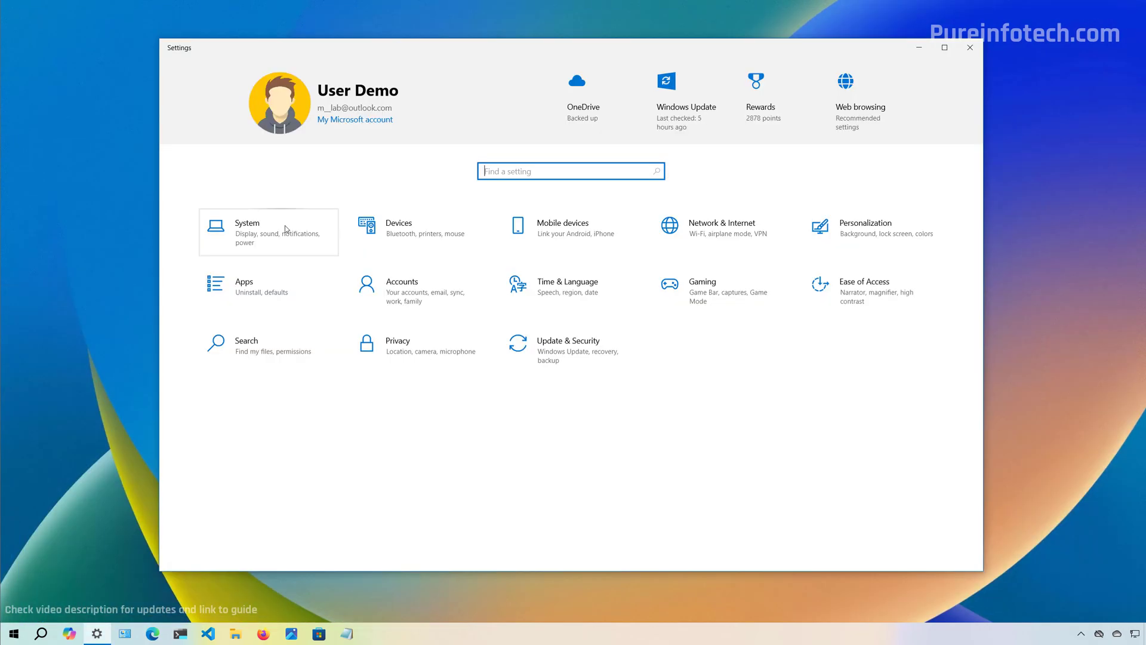
pyautogui.click(212, 224)
pyautogui.click(232, 298)
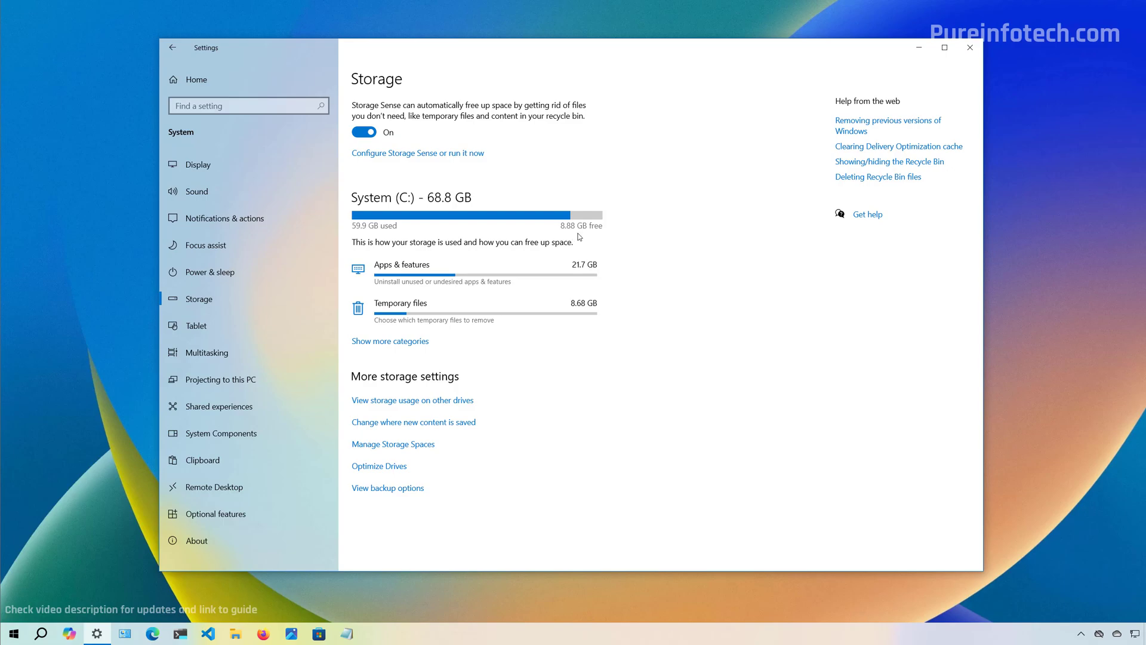
pyautogui.click(408, 343)
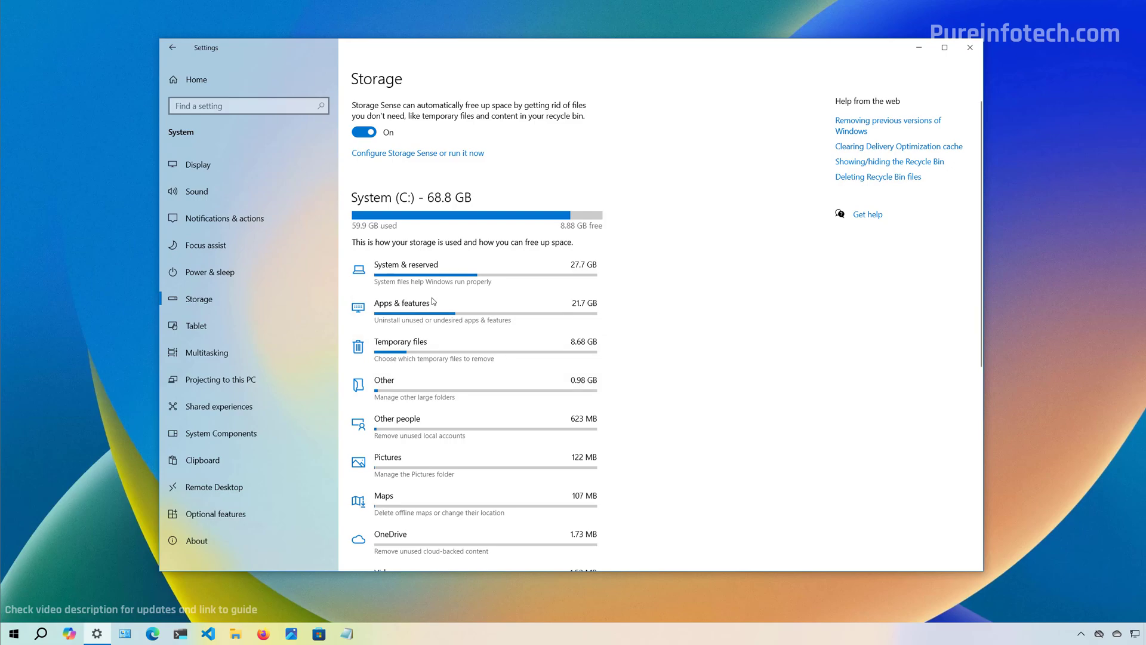
pyautogui.click(400, 283)
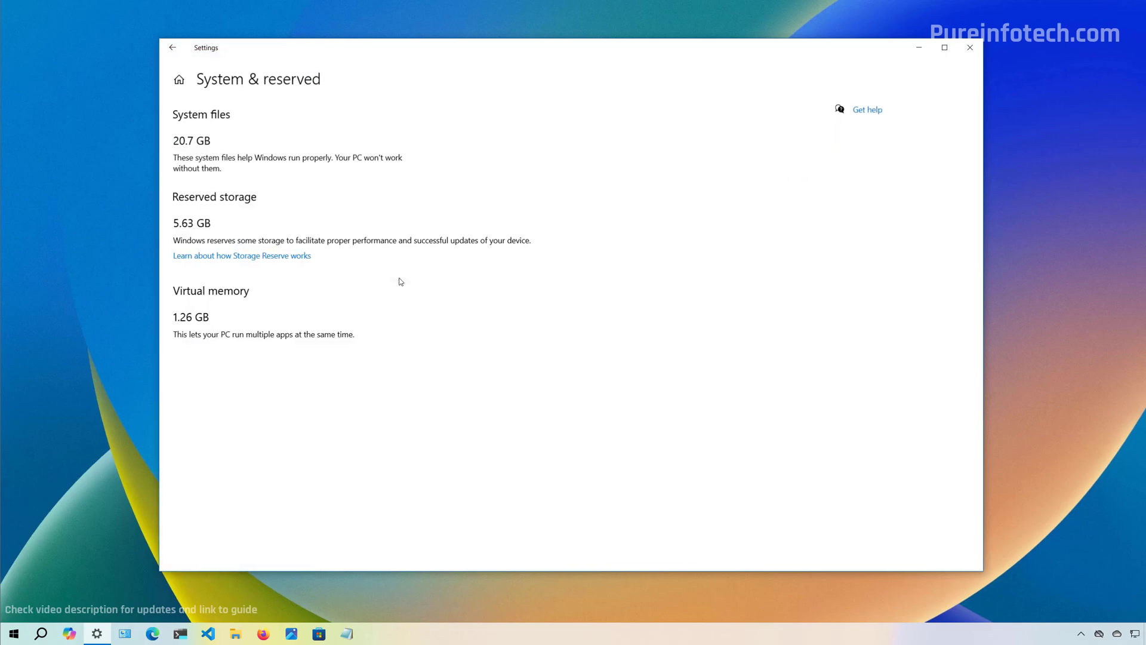
# Sort Apps & features by size and expand WinDbg to show its options.
pyautogui.click(175, 49)
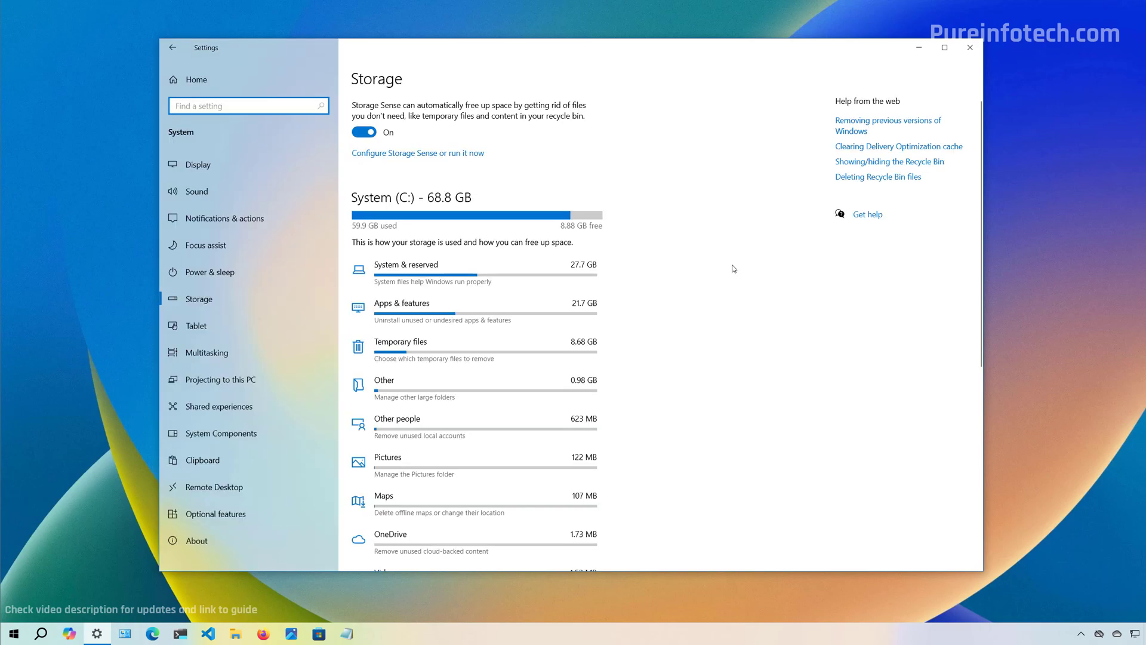
pyautogui.click(410, 311)
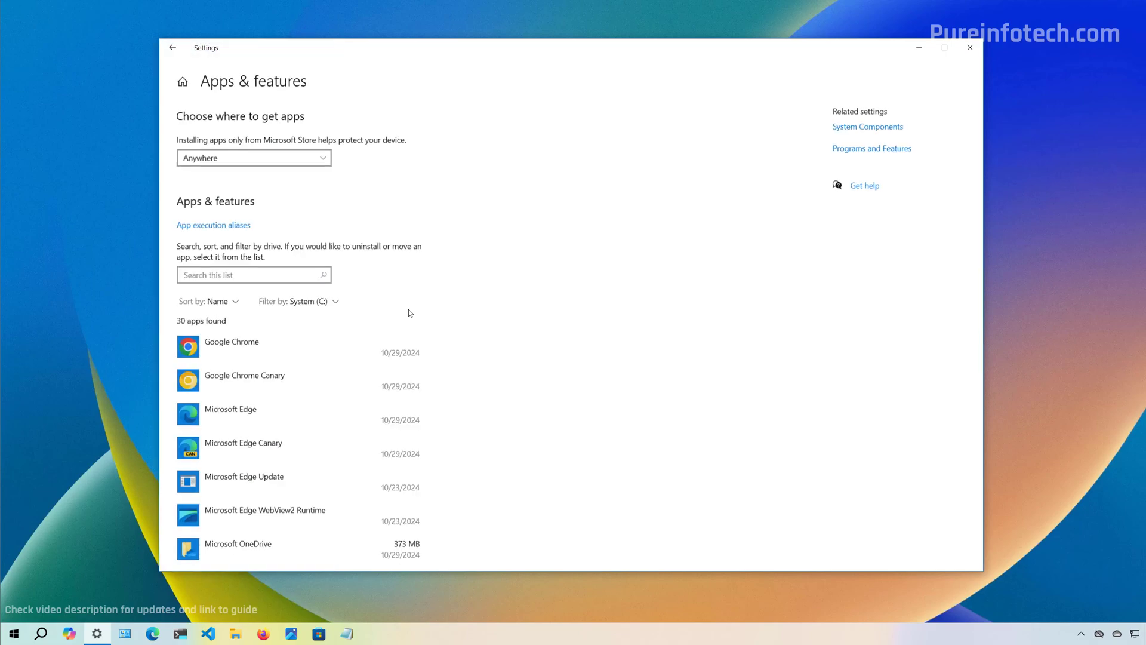
pyautogui.click(225, 303)
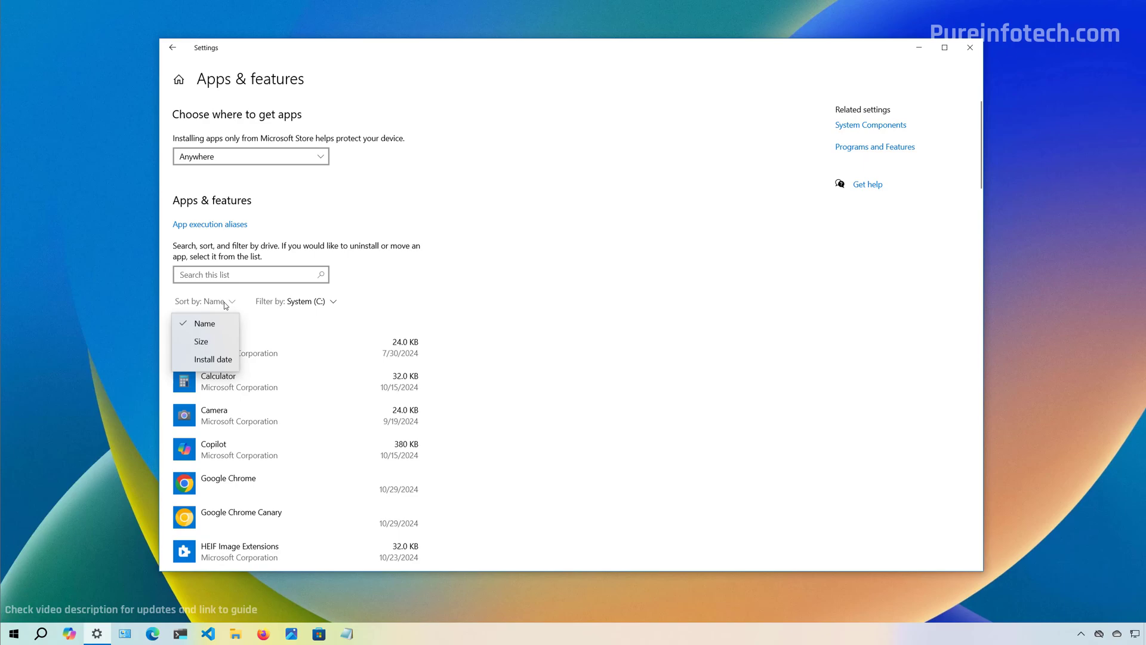
pyautogui.click(208, 342)
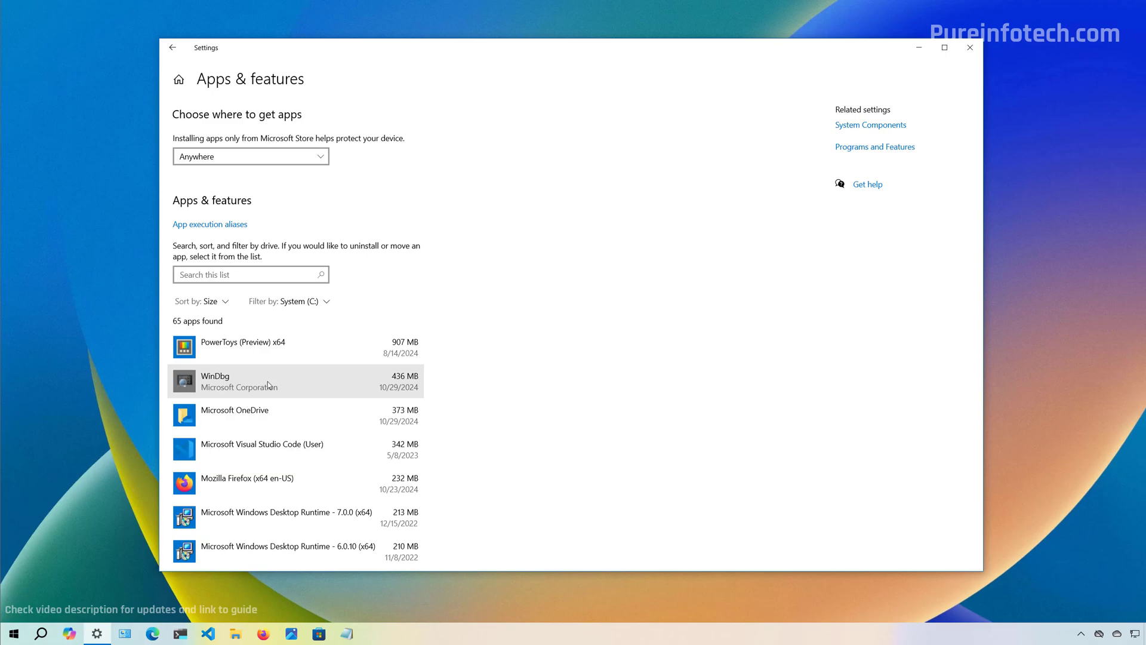
pyautogui.click(268, 381)
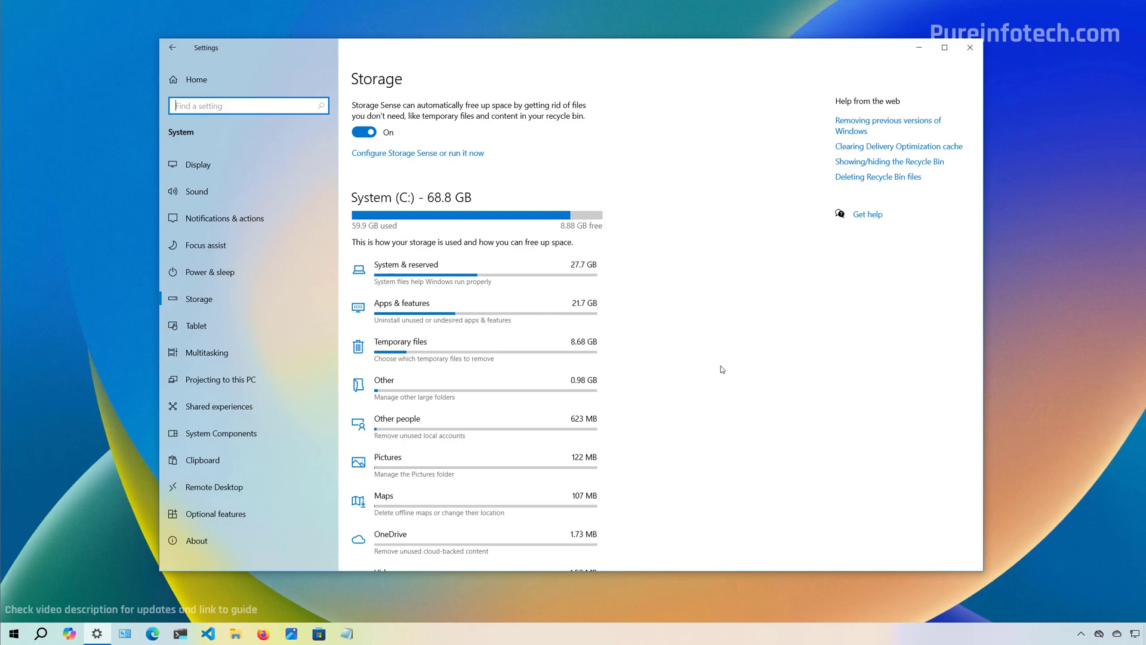
pyautogui.click(433, 346)
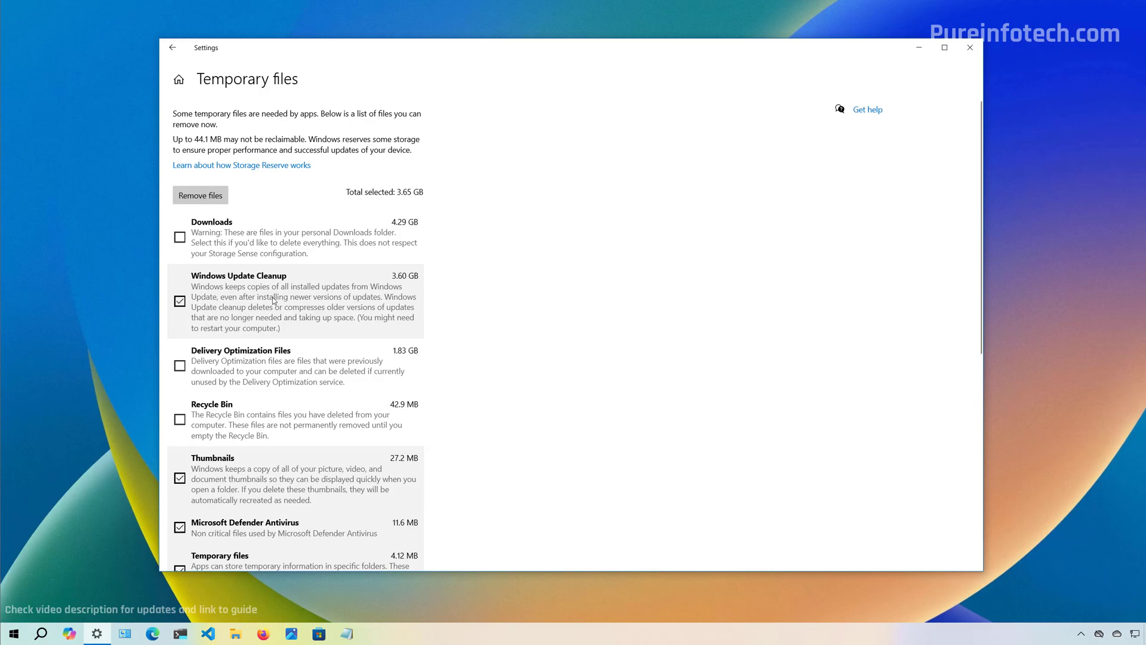
pyautogui.click(180, 367)
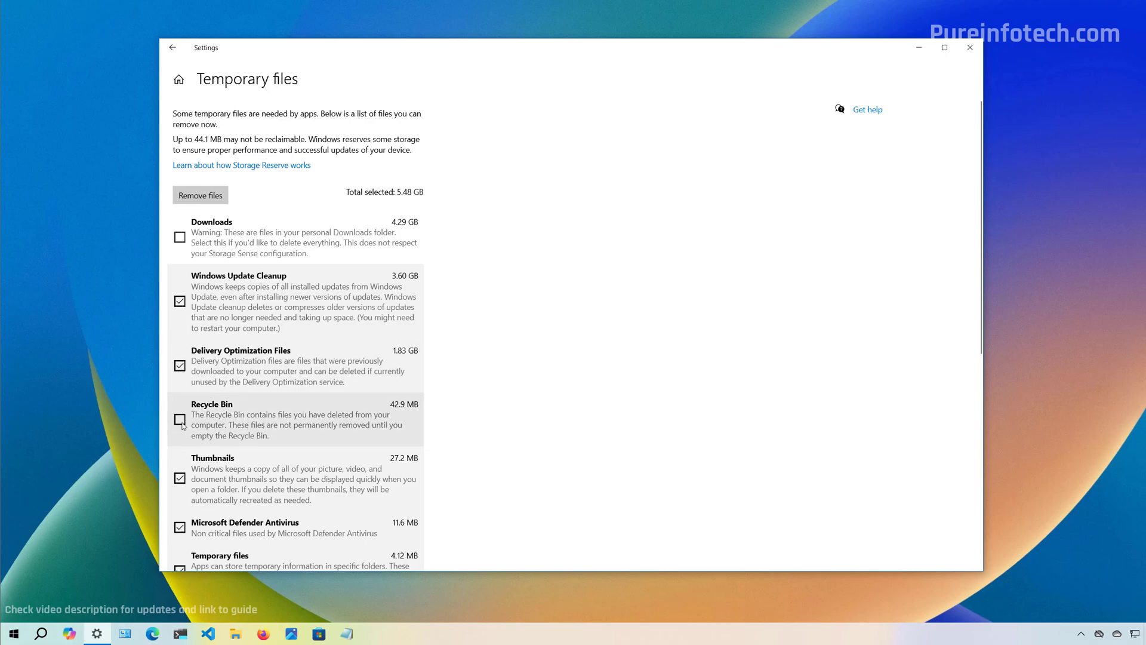
pyautogui.scroll(-6, 179, 338)
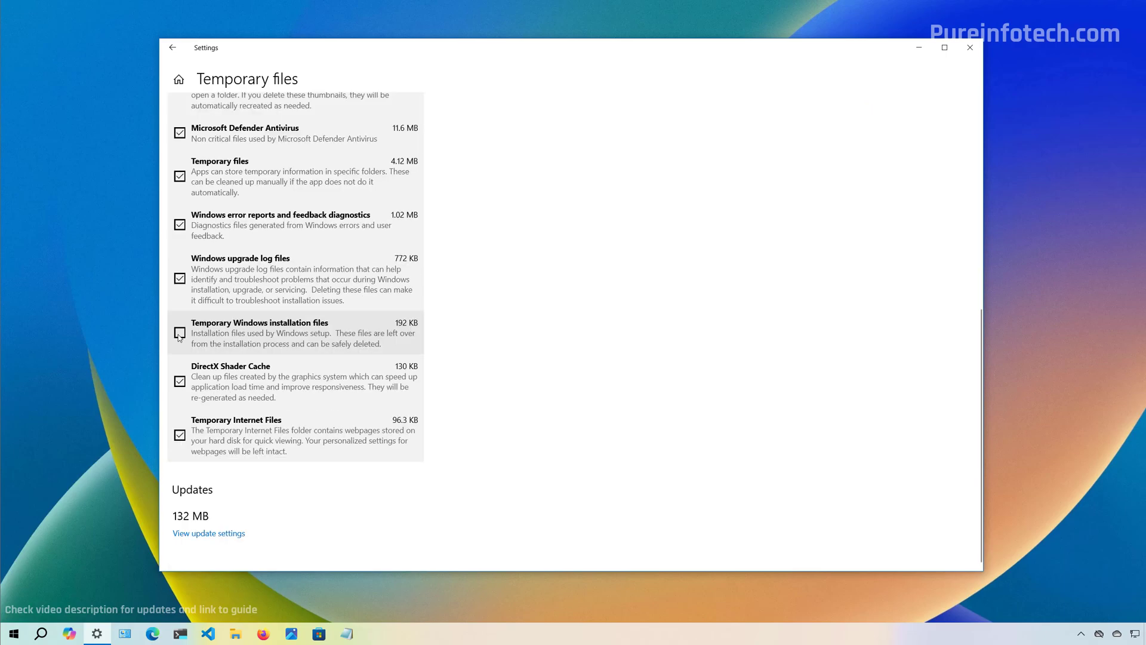
pyautogui.click(179, 334)
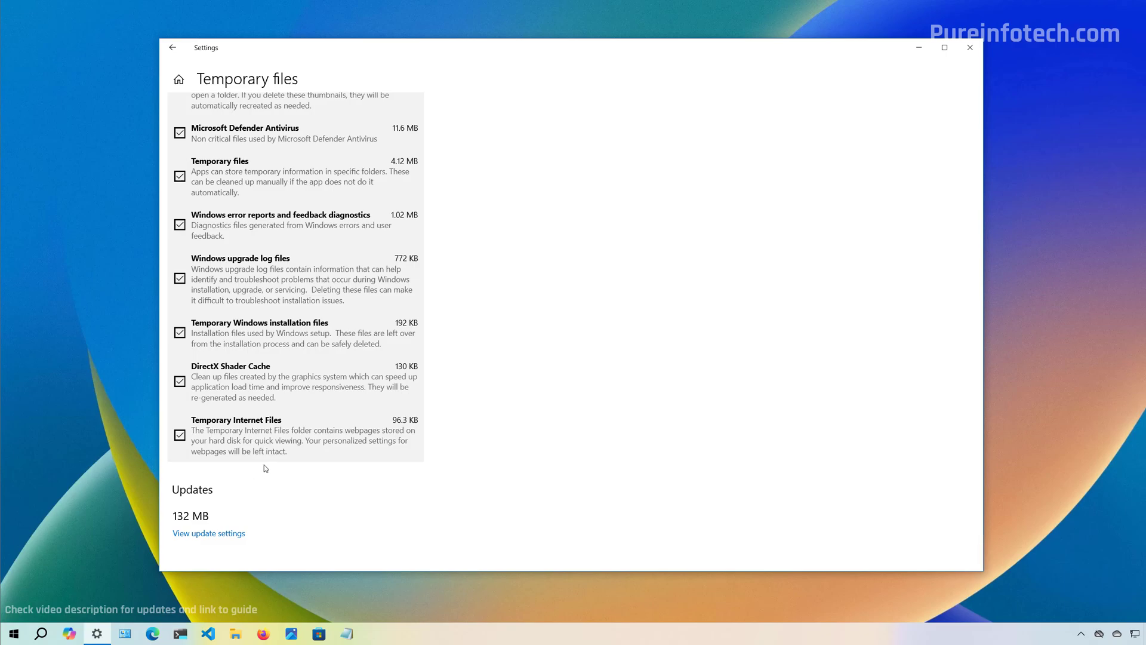
pyautogui.scroll(7, 264, 466)
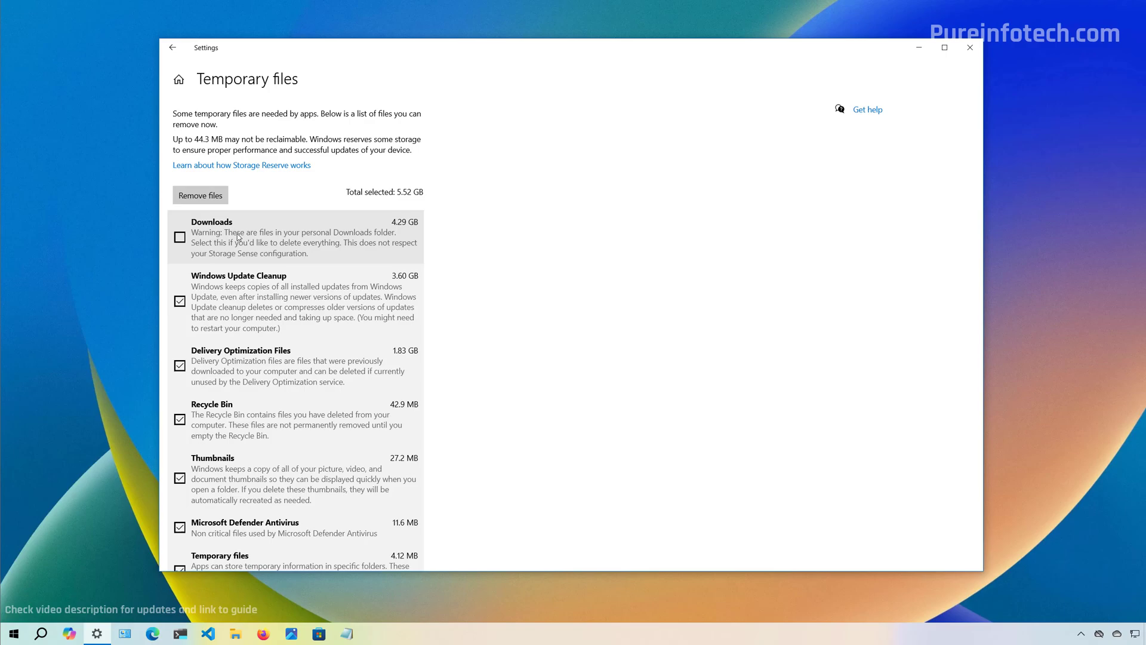
pyautogui.click(213, 197)
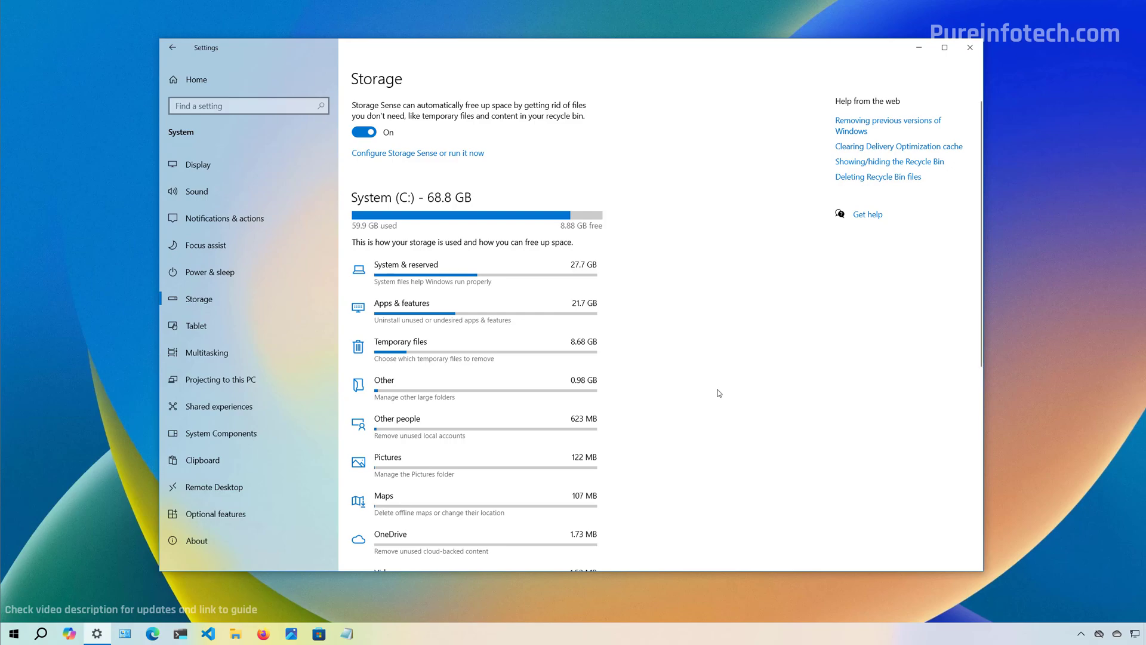
# View the storage breakdown of Data 1 (K:), then return to the C: Storage overview.
pyautogui.scroll(-6, 719, 393)
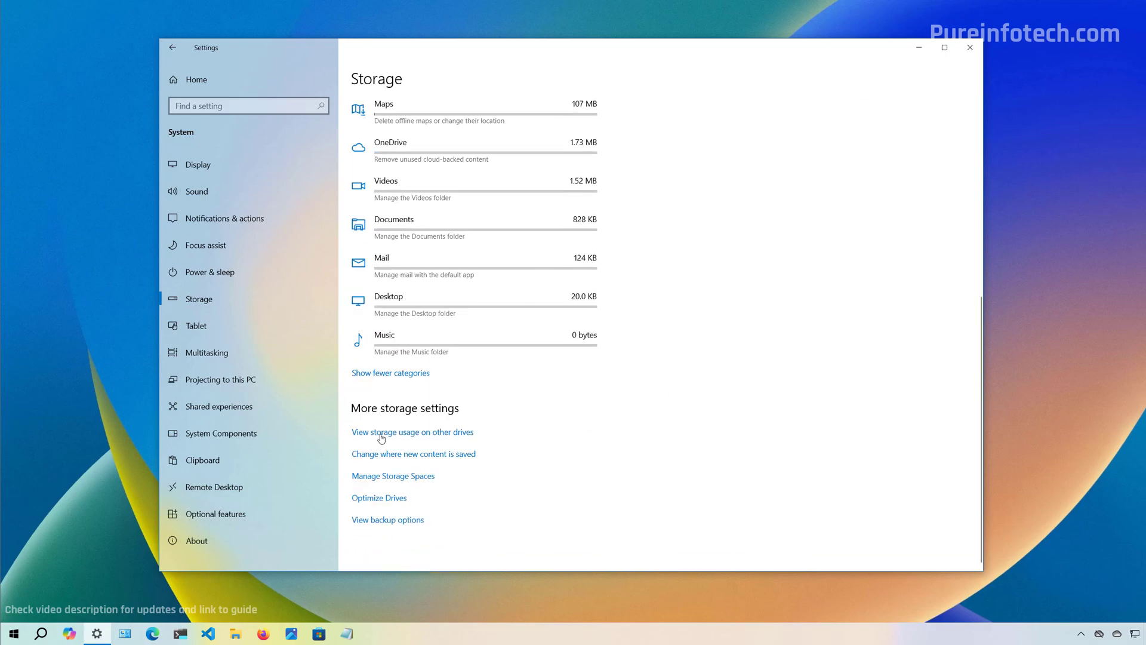
pyautogui.click(385, 433)
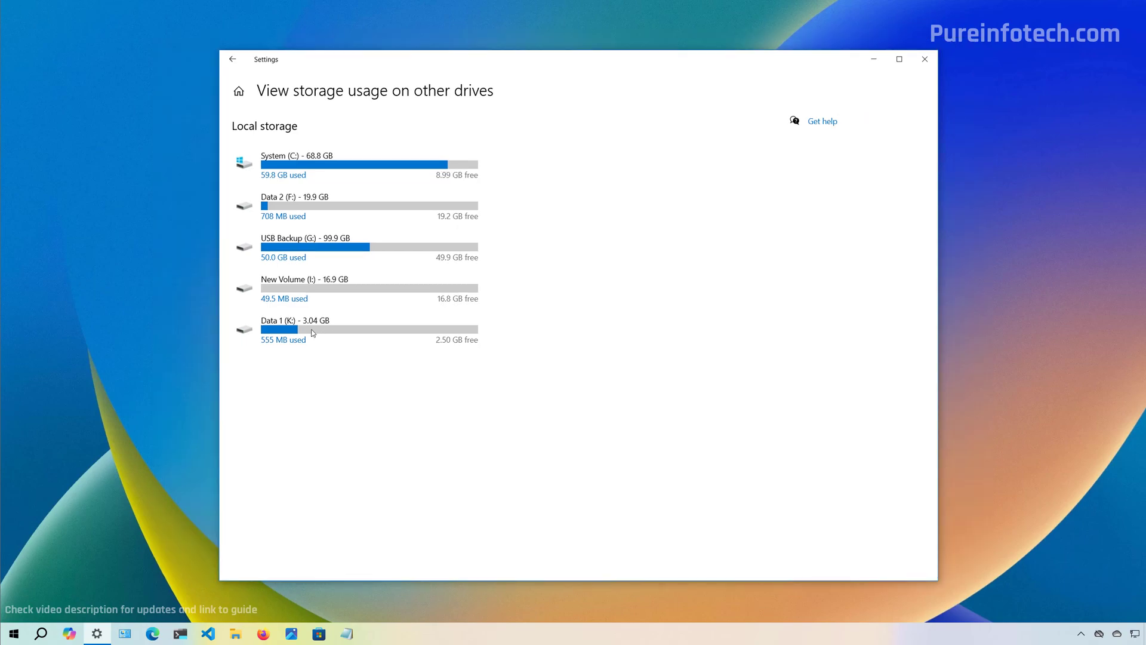
pyautogui.click(313, 332)
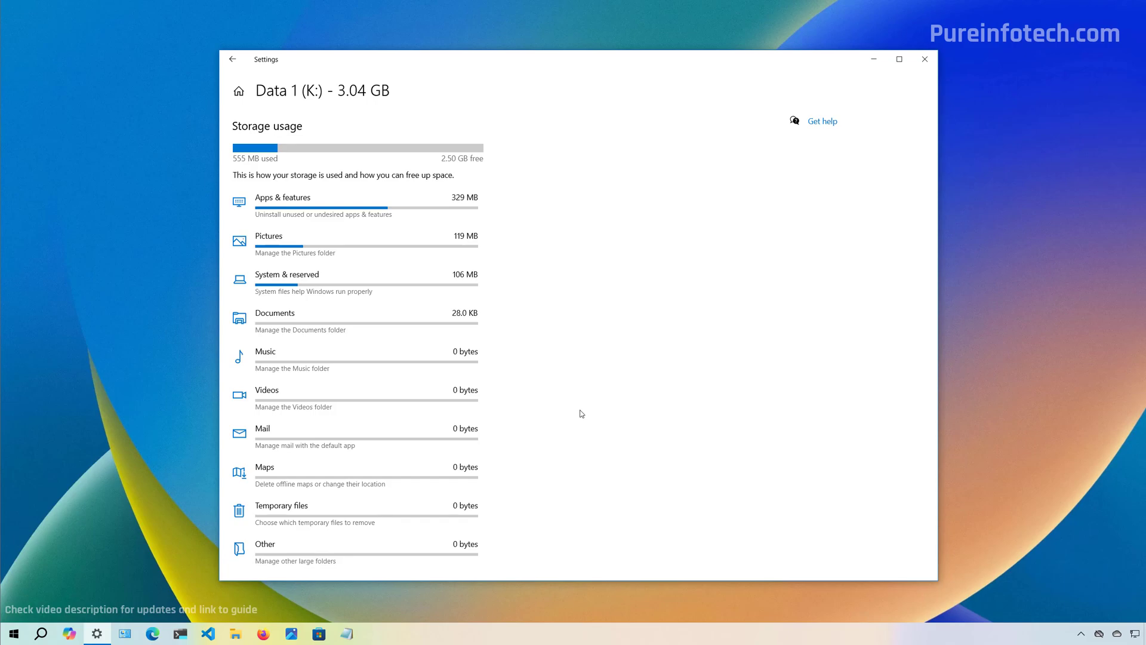
pyautogui.hotkey('alt', 'Left')
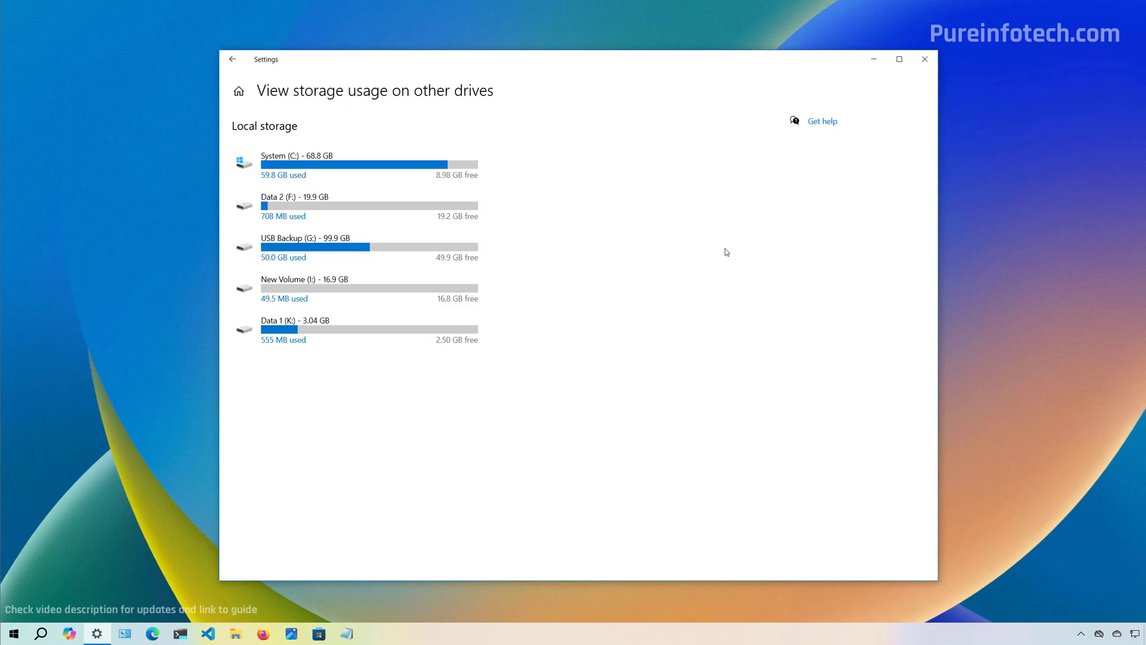
pyautogui.click(239, 59)
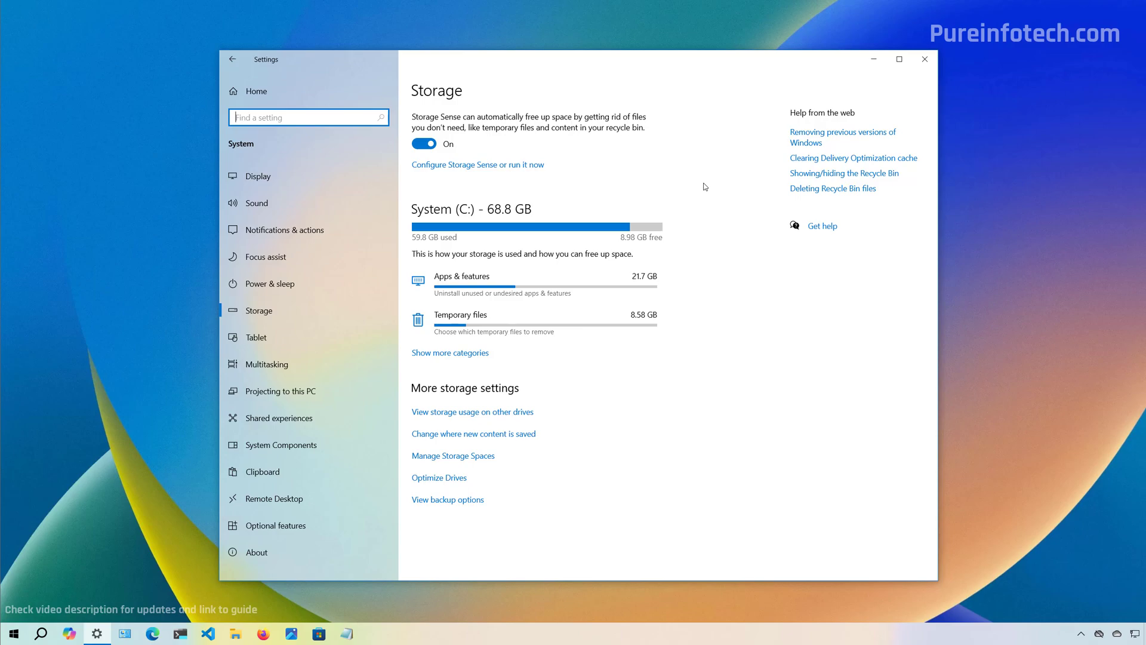
pyautogui.click(933, 62)
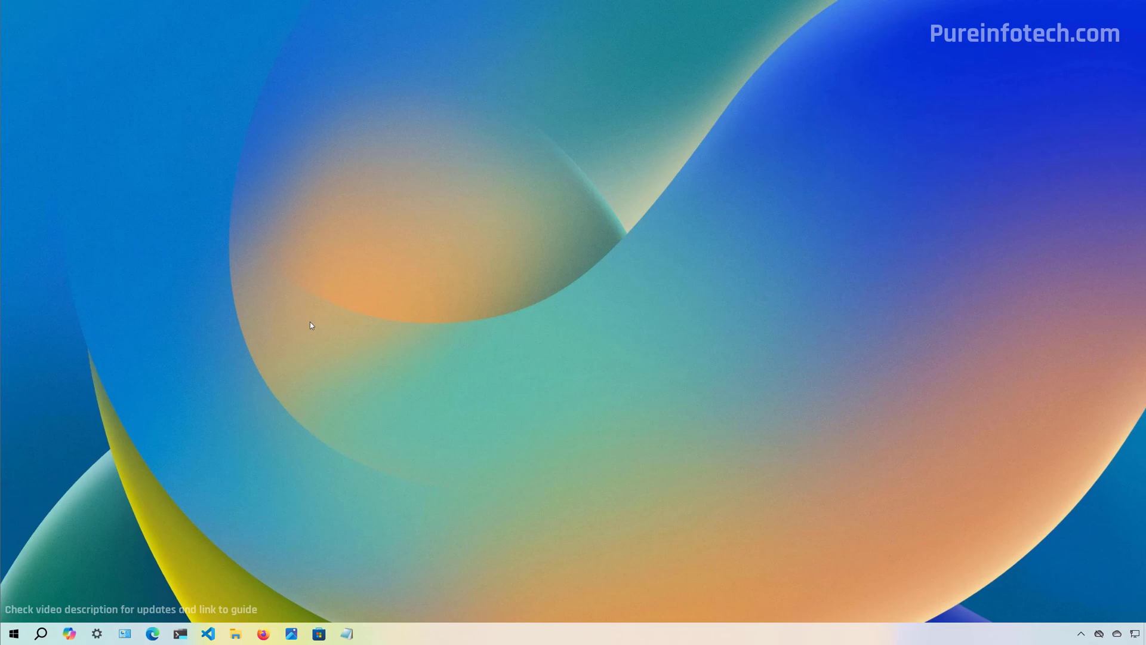
# Launch Terminal Preview as administrator and run winget install WinDirStat.WinDirStat.
pyautogui.press('super')
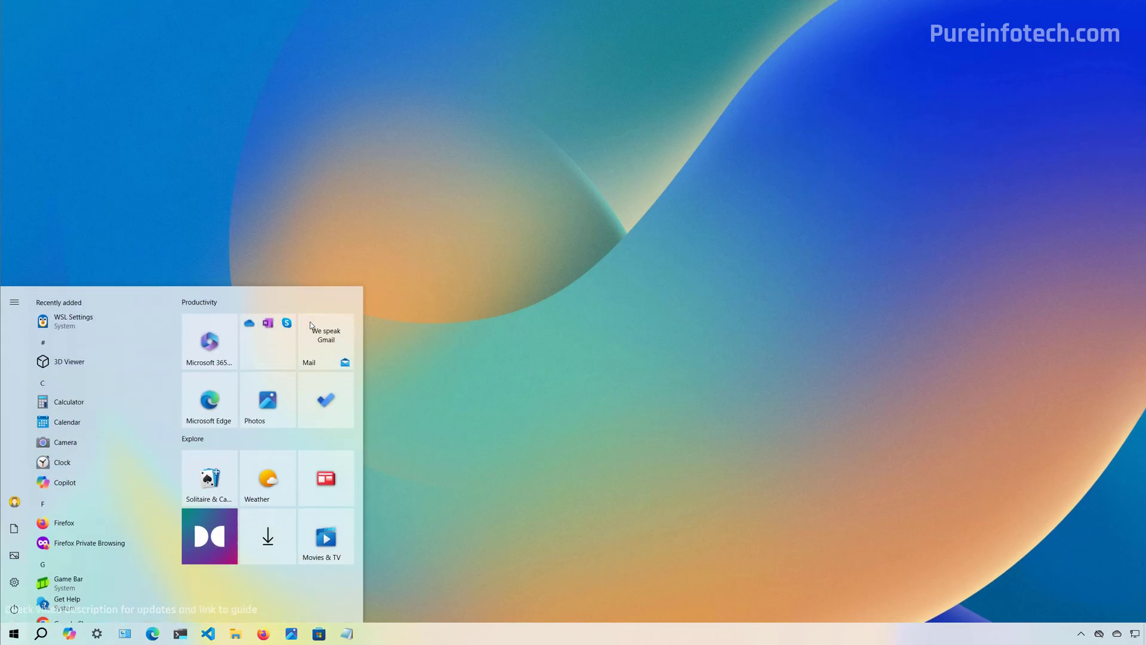
pyautogui.write('term')
pyautogui.rightClick(162, 353)
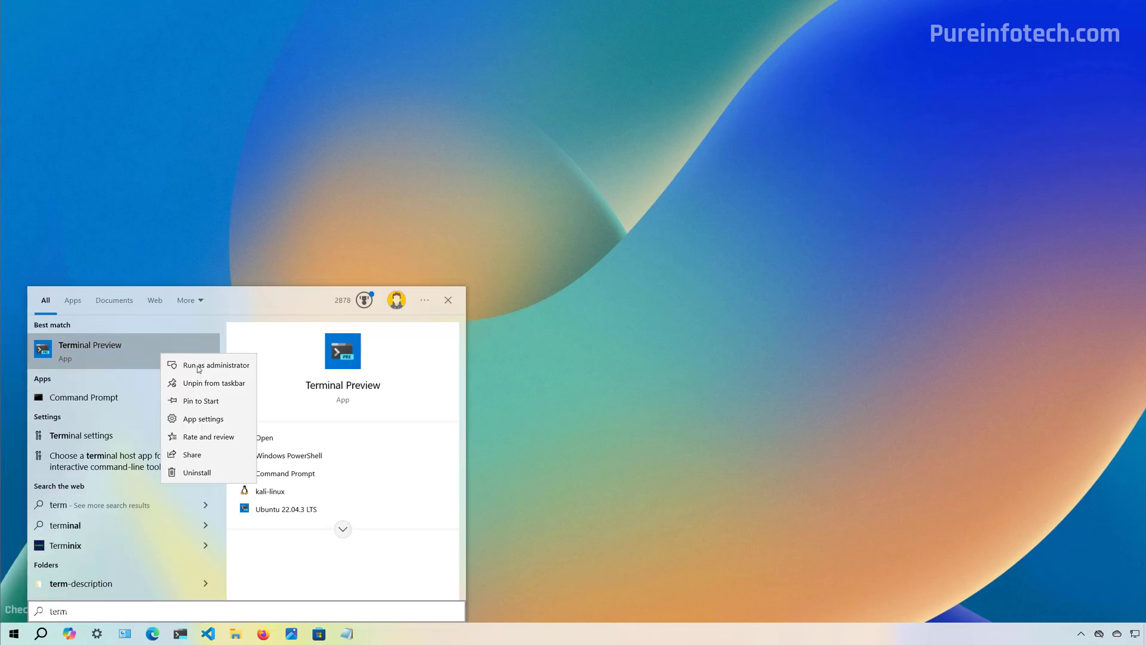
pyautogui.click(199, 365)
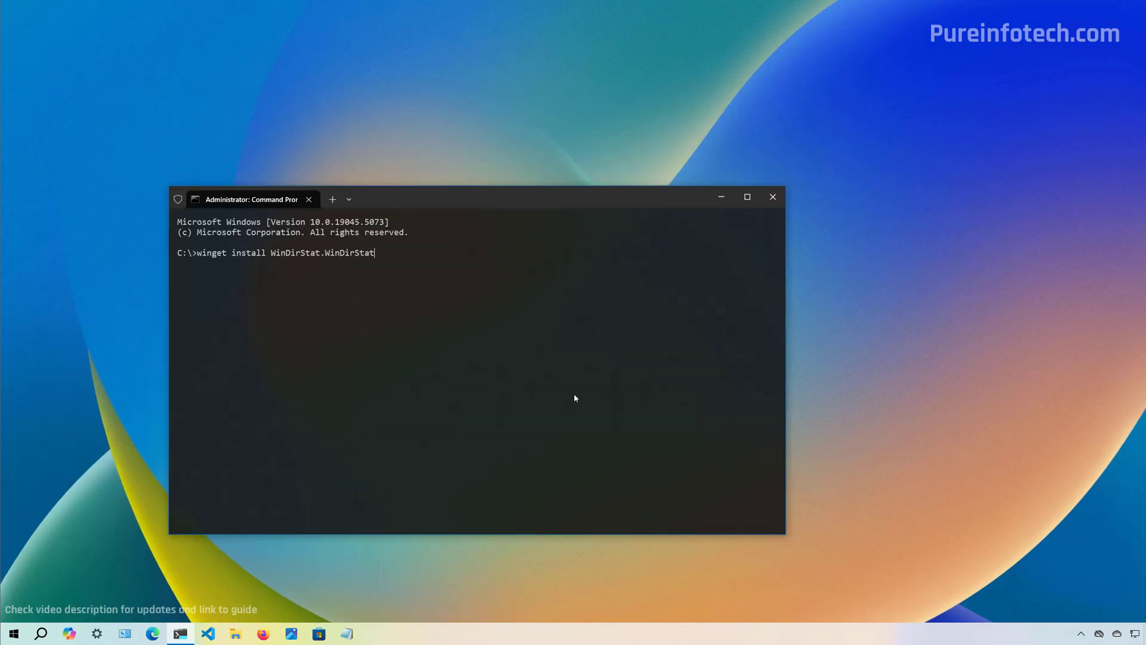
pyautogui.scroll(3, 575, 398)
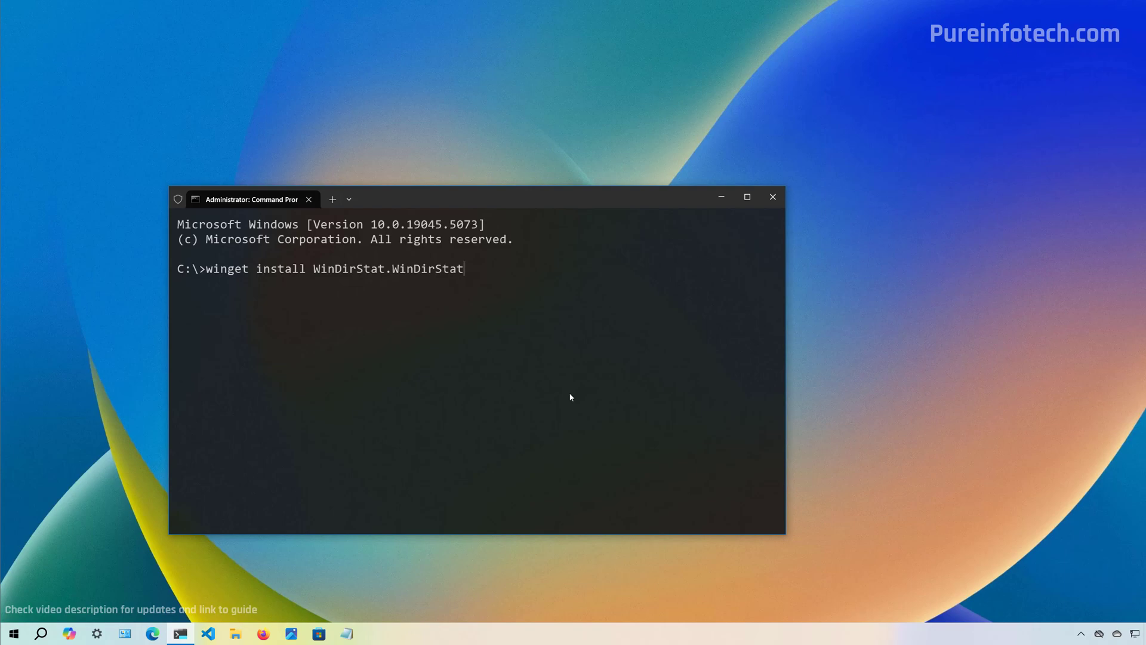
pyautogui.press('Return')
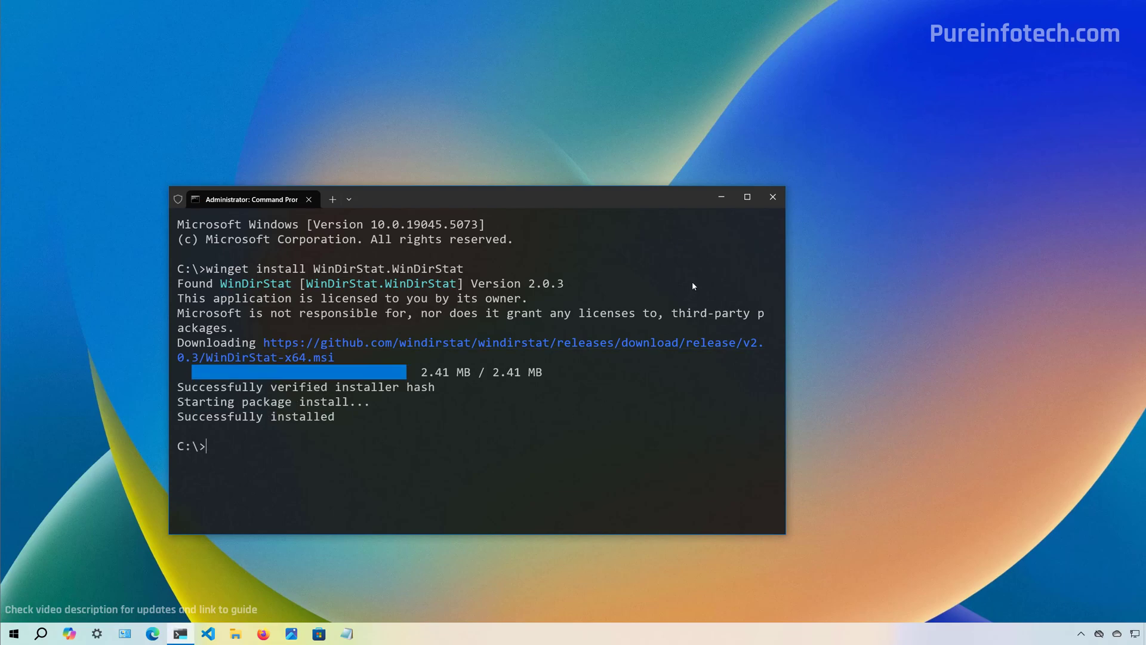
# Close the terminal, launch WinDirStat and scan only the System (C:) drive.
pyautogui.click(773, 199)
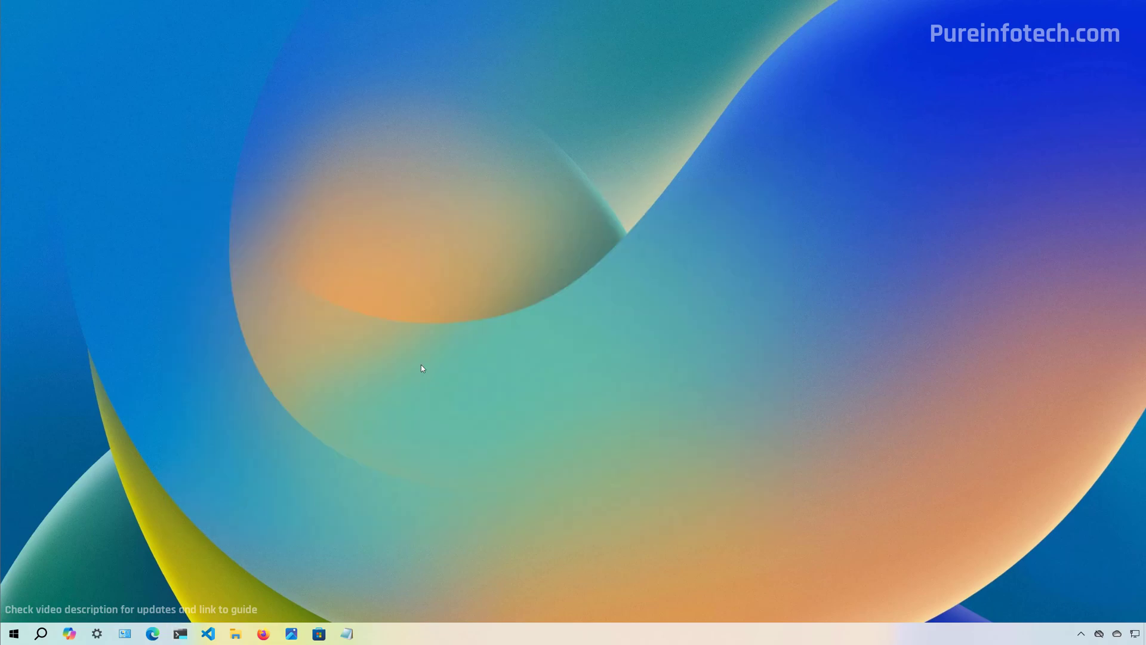
pyautogui.press('super')
pyautogui.write('win')
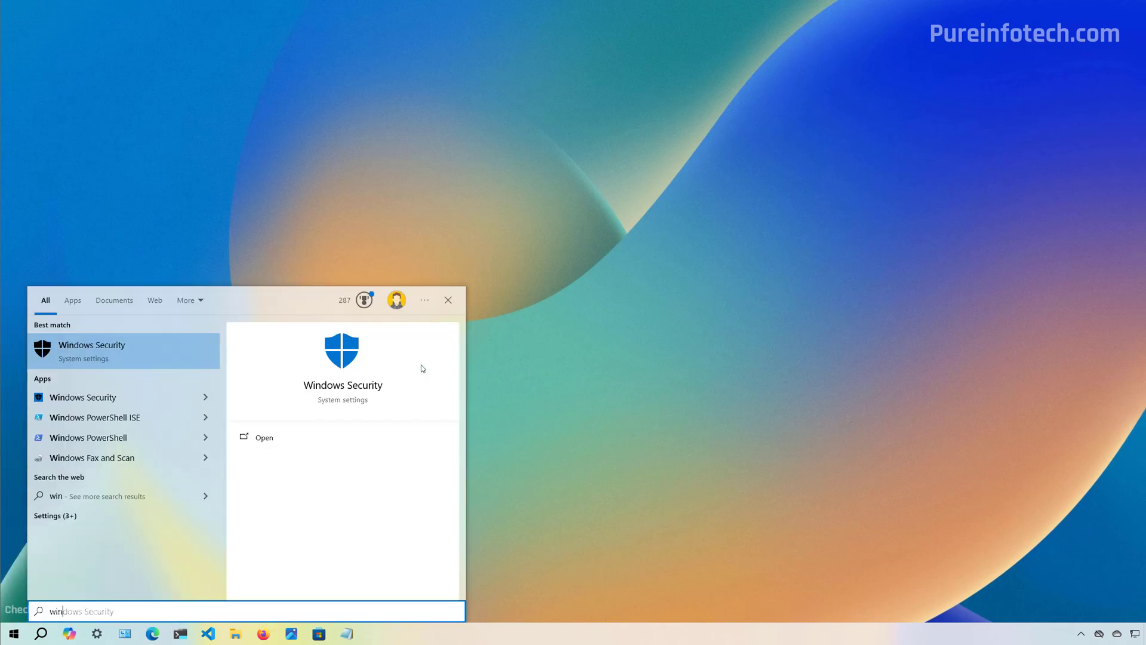
pyautogui.write('dirstat')
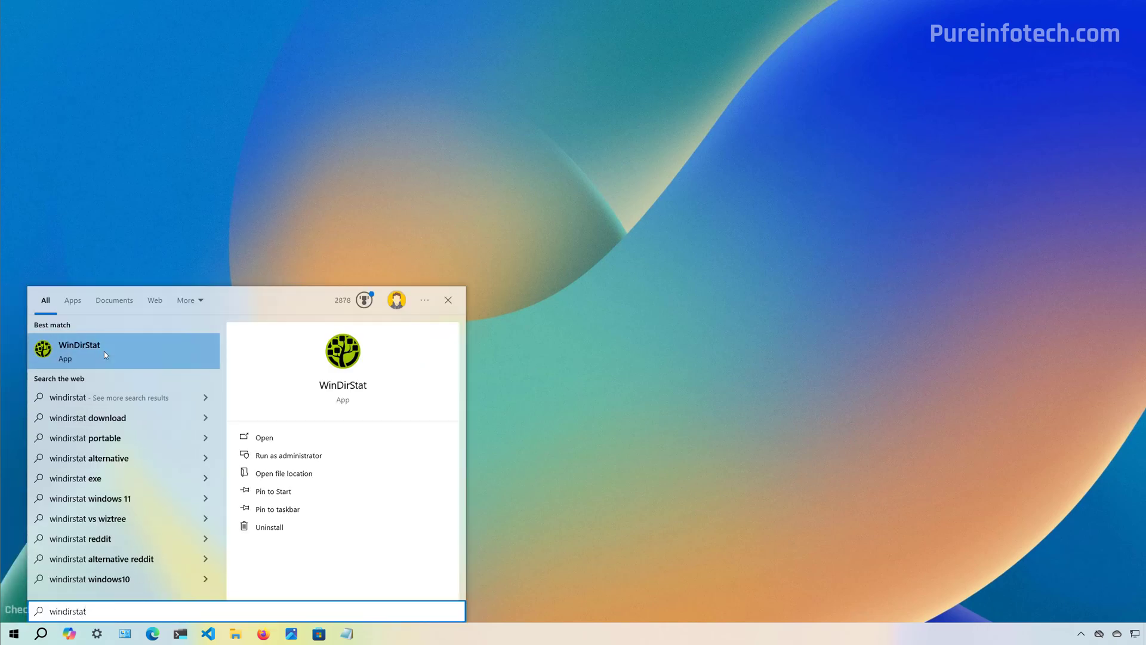
pyautogui.click(105, 353)
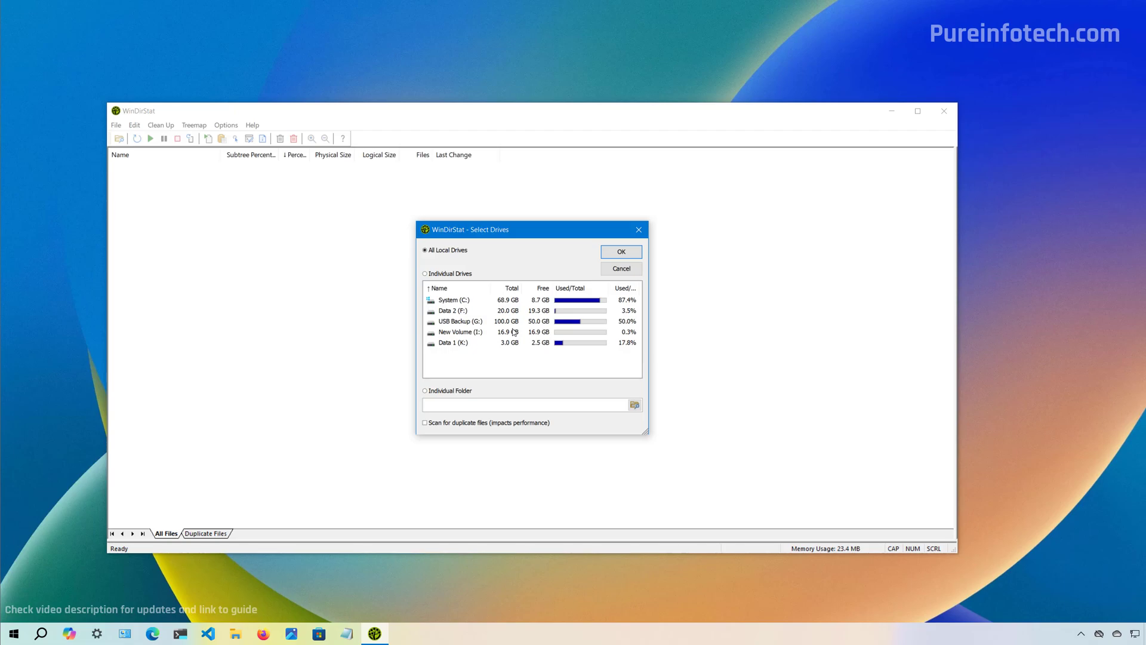
pyautogui.click(448, 302)
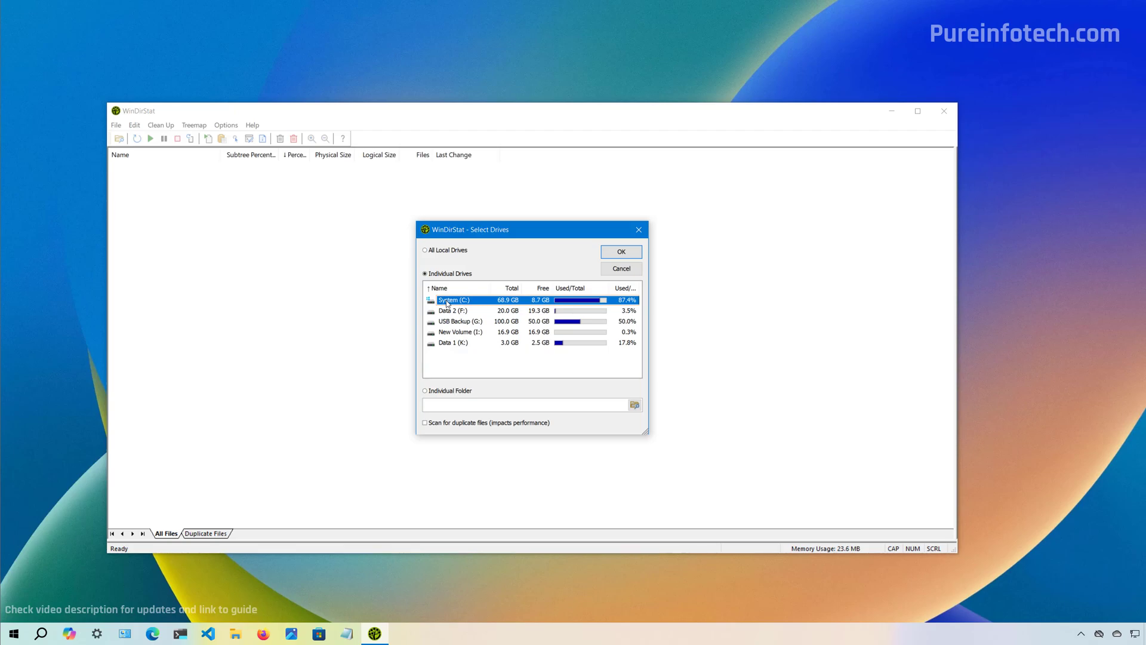
pyautogui.click(619, 254)
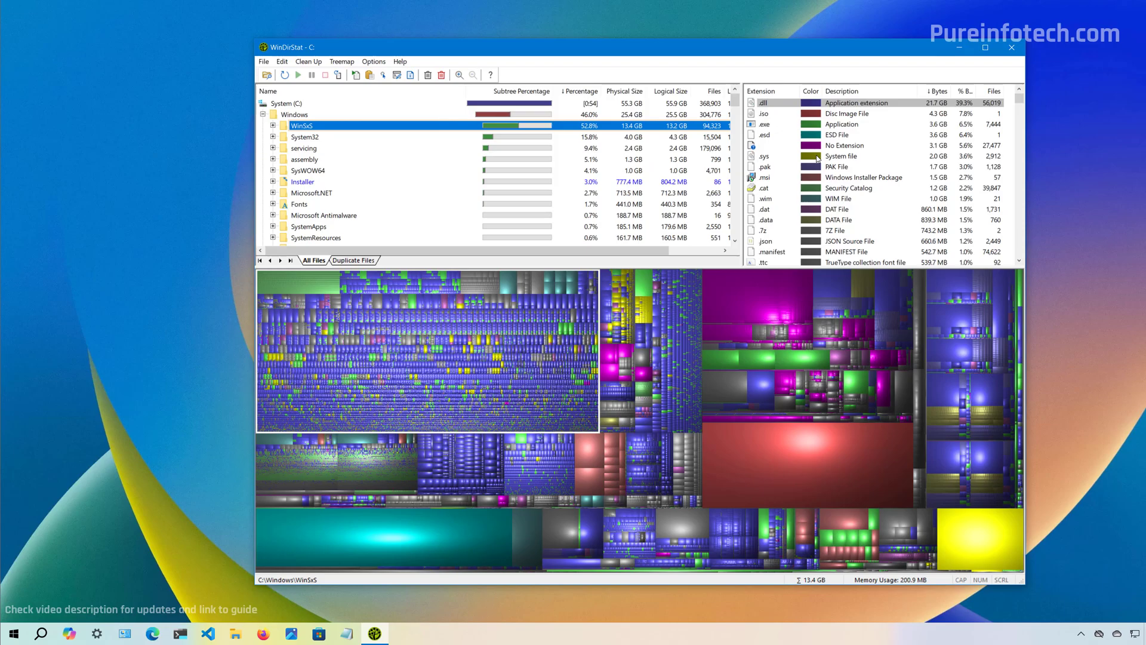
# Collapse the tree to C:'s top-level folders, showing Users at 12.8 GB and Program Files (x86) at 5.5 GB.
pyautogui.click(738, 459)
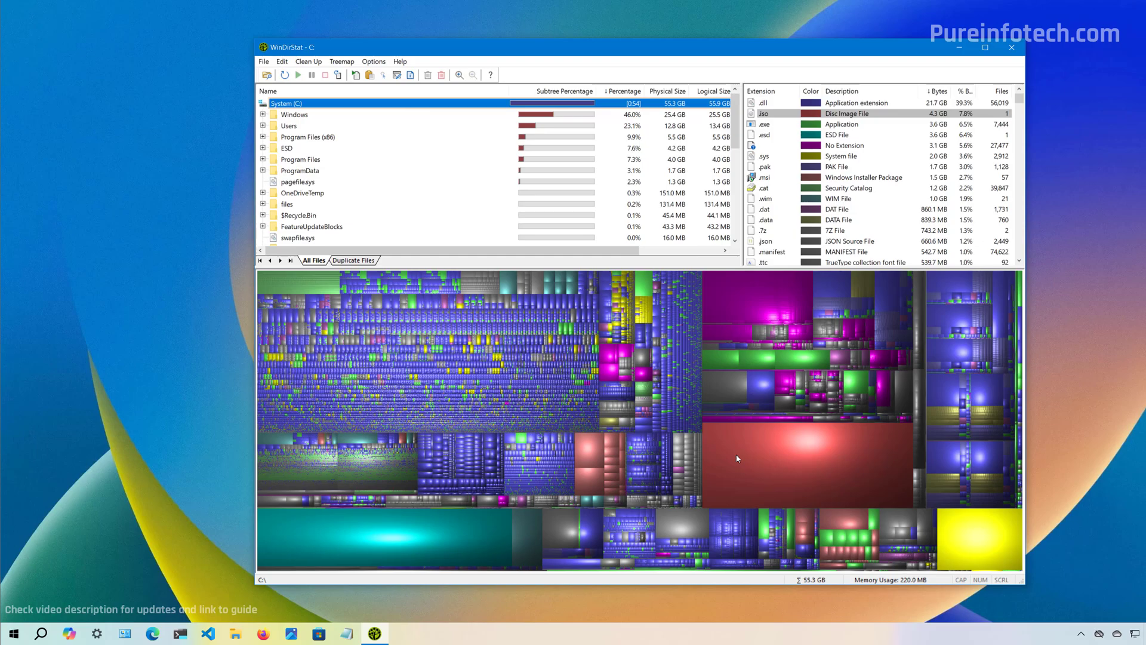
# Identify the large red treemap block as the 4.28 GB Windows ISO and reveal it in File Explorer.
pyautogui.click(789, 465)
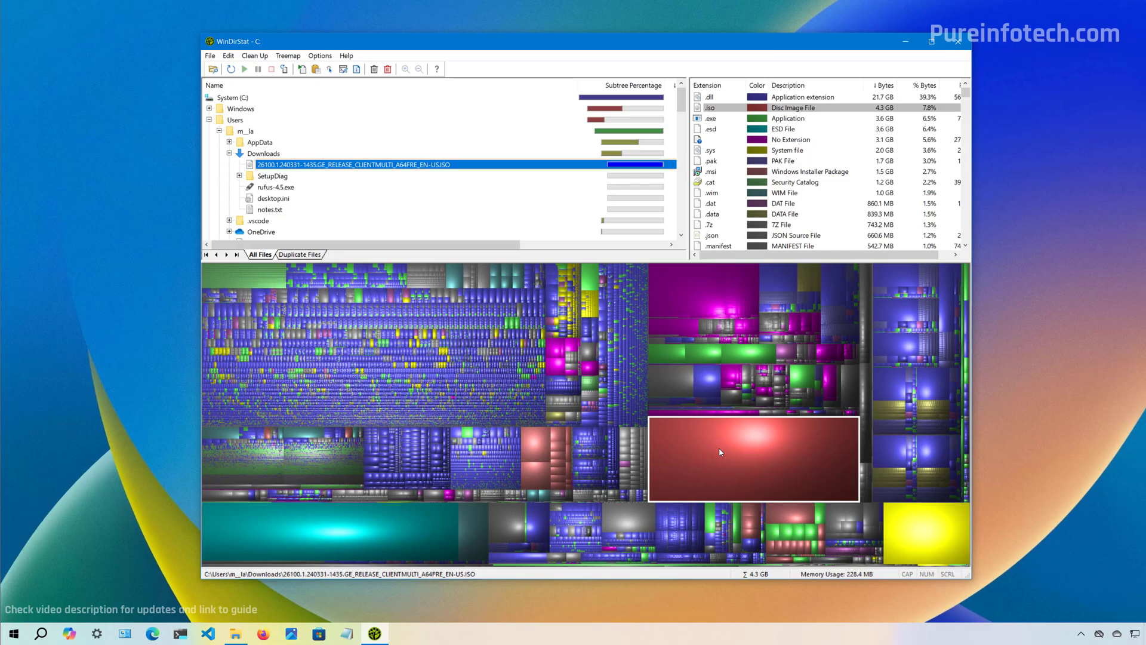
pyautogui.rightClick(345, 169)
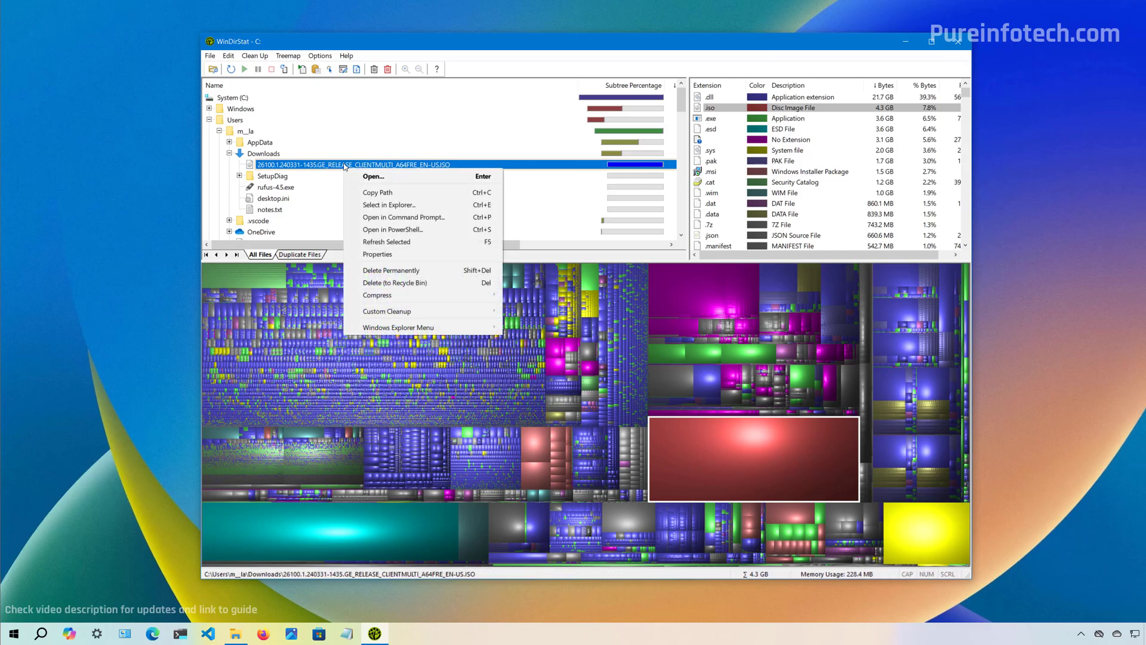
pyautogui.click(403, 206)
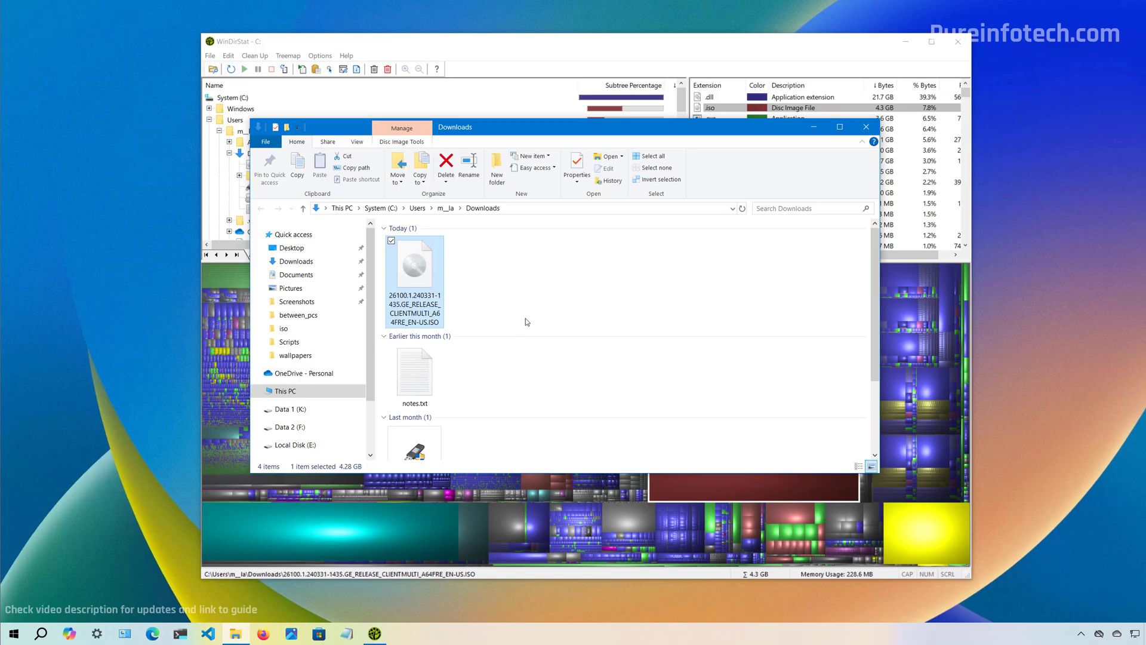
# Minimize File Explorer and dismiss the ISO file's context menu without deleting anything.
pyautogui.click(818, 127)
pyautogui.rightClick(378, 167)
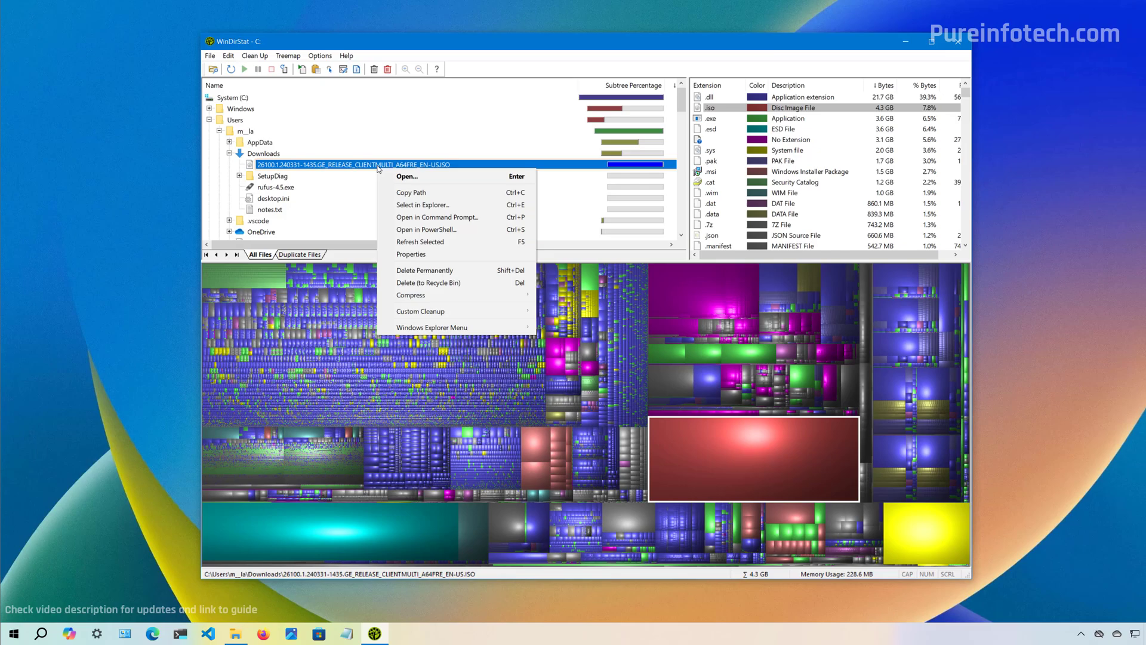
pyautogui.click(423, 282)
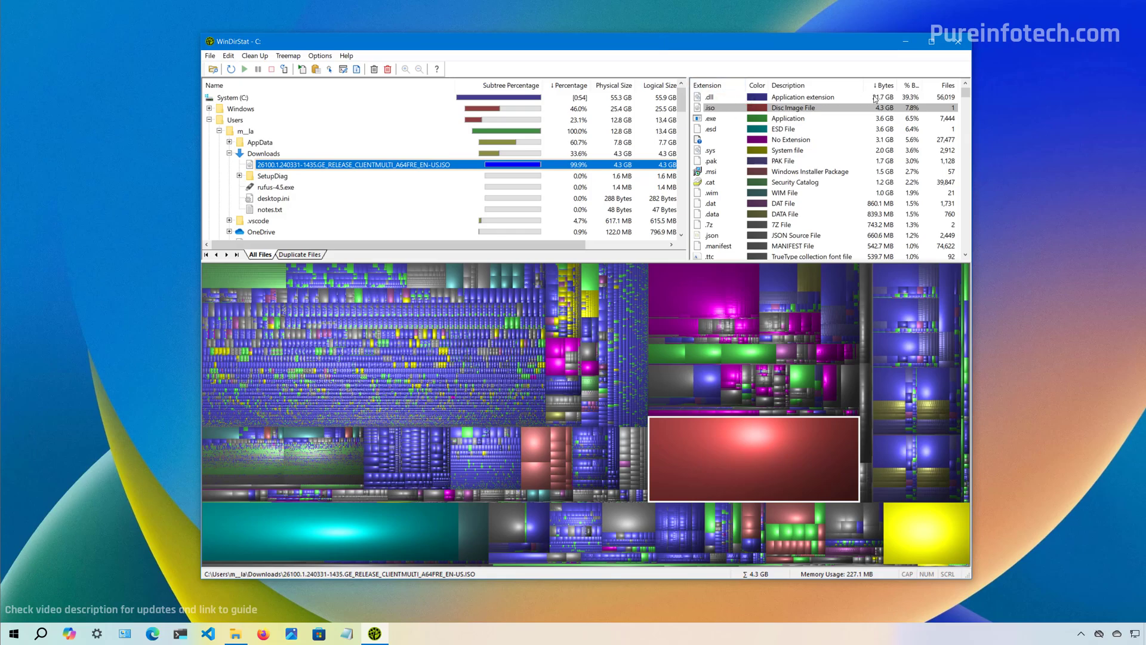
# Highlight .iso then .dll files in the treemap, widen % Bytes, and reselect .iso.
pyautogui.click(716, 108)
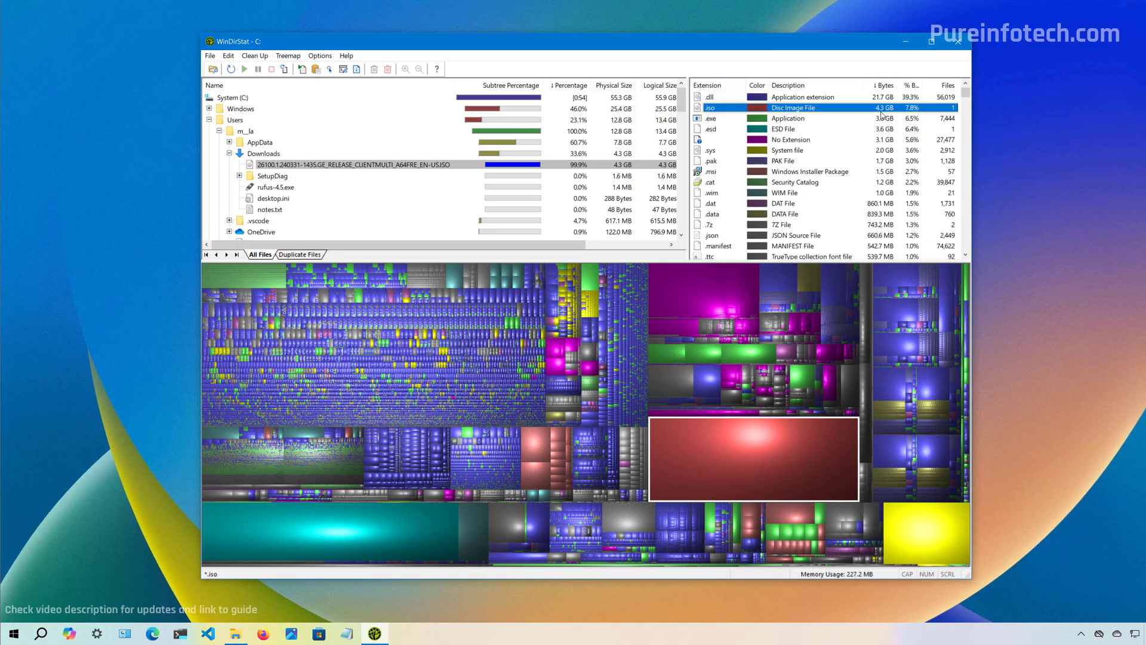
pyautogui.press('Up')
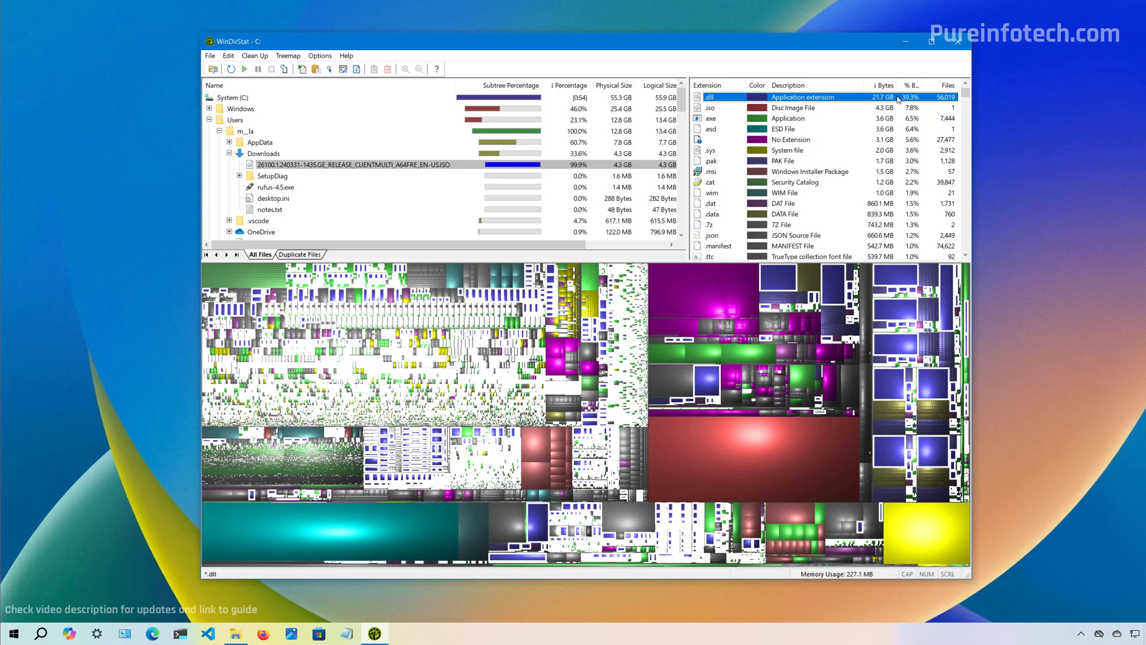
pyautogui.doubleClick(921, 85)
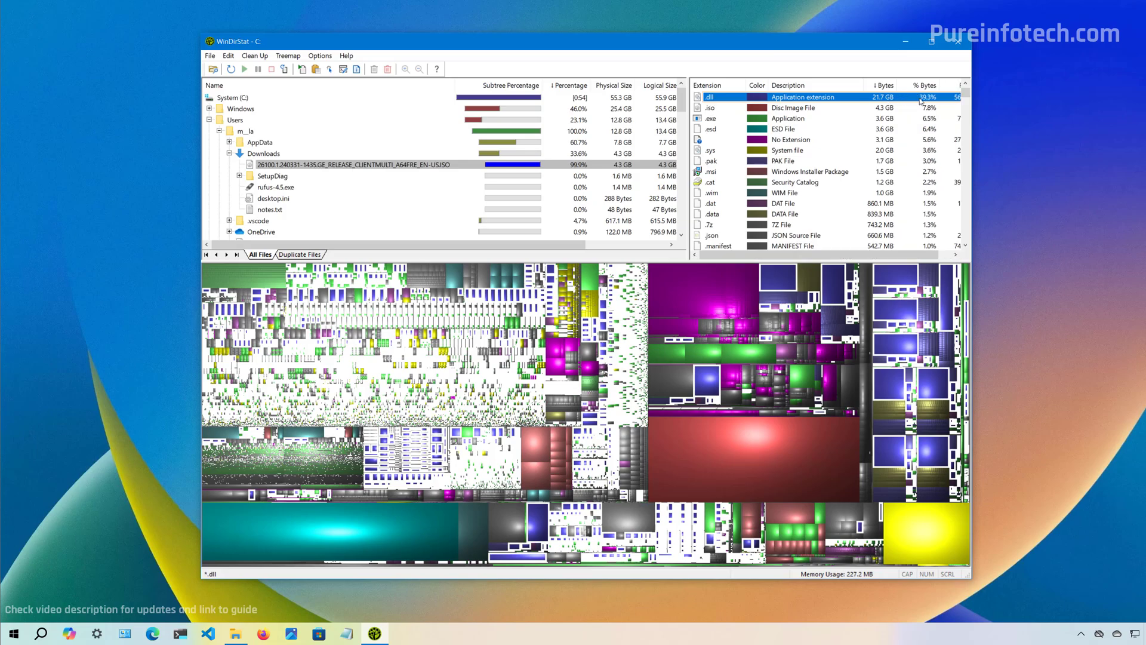
pyautogui.click(714, 109)
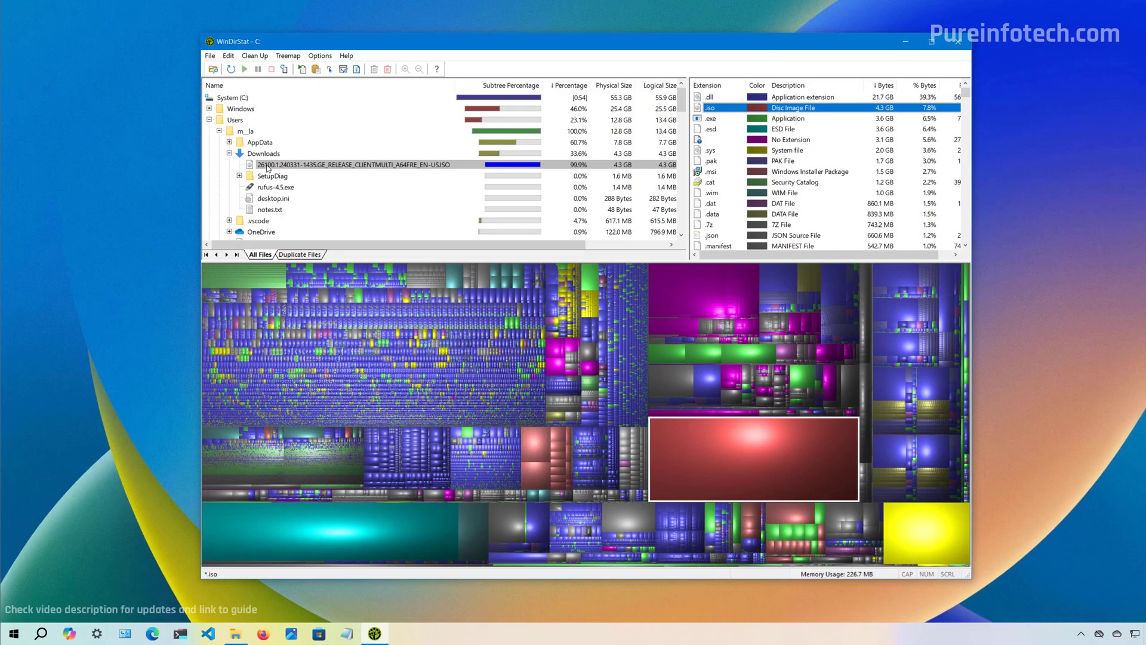
# Collapse Users, then select the Windows folder and its WinSxS subfolder to compare their sizes.
pyautogui.doubleClick(446, 120)
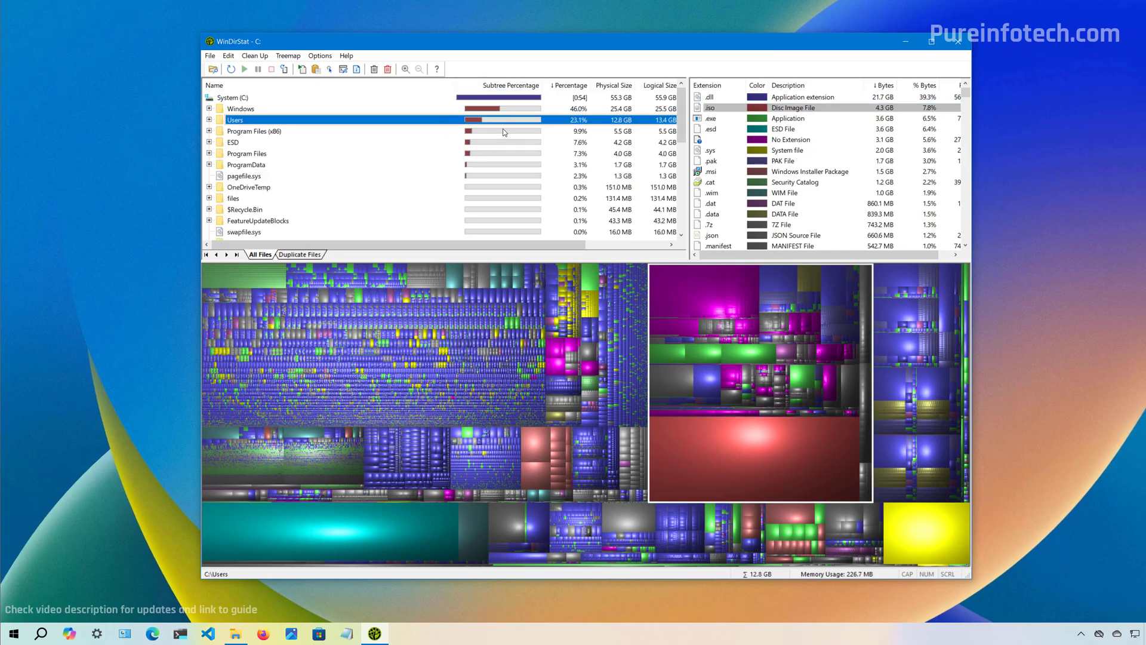
pyautogui.click(240, 111)
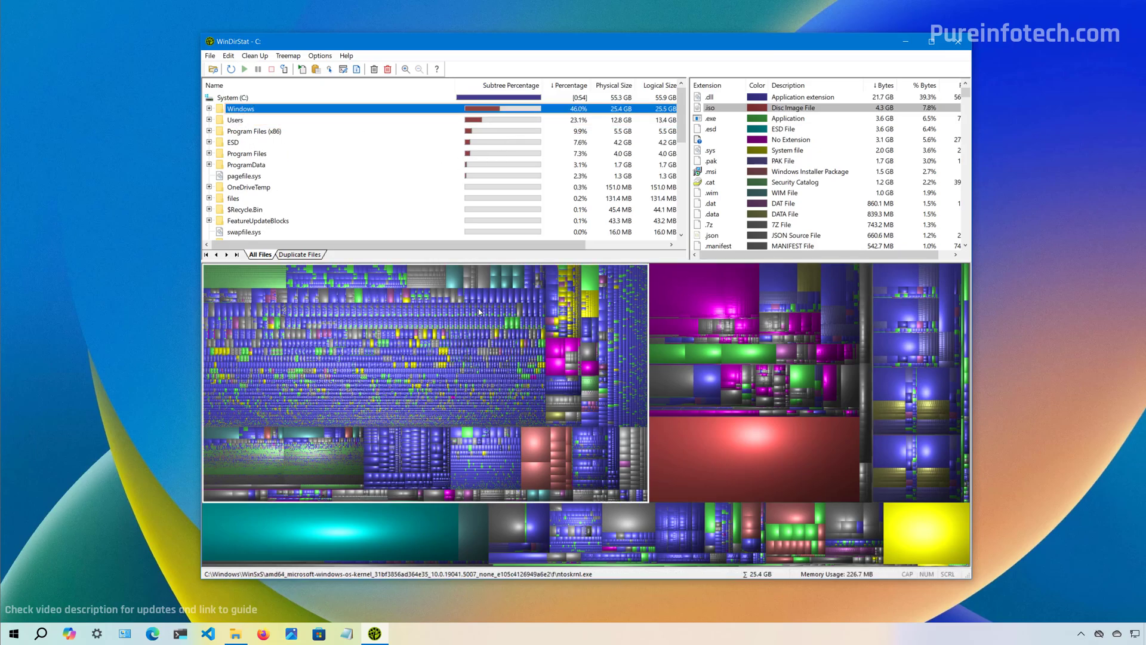
pyautogui.click(209, 108)
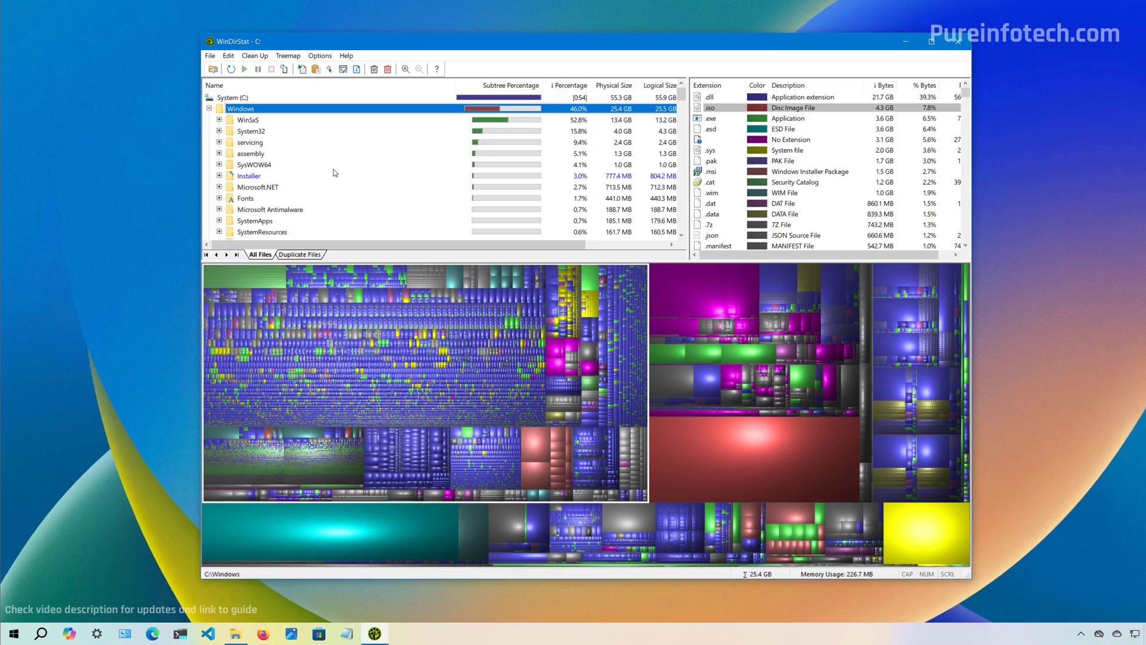
pyautogui.click(221, 122)
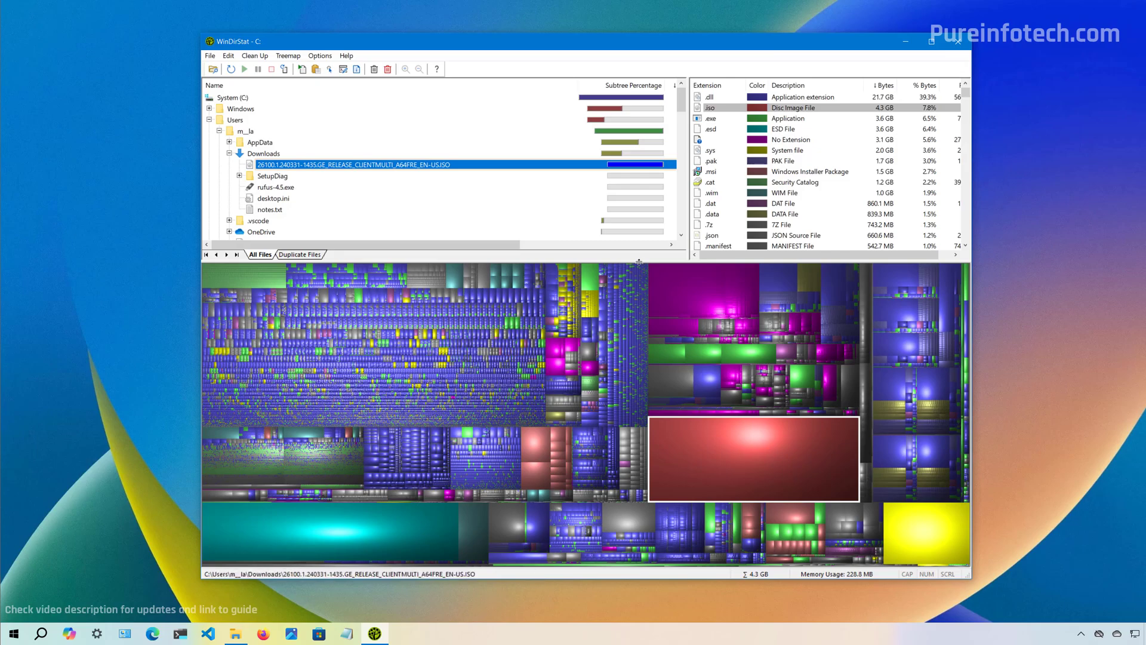
# Shrink the treemap to enlarge the folder and extension lists, then collapse and re-expand Users.
pyautogui.moveTo(429, 261); pyautogui.dragTo(430, 425)
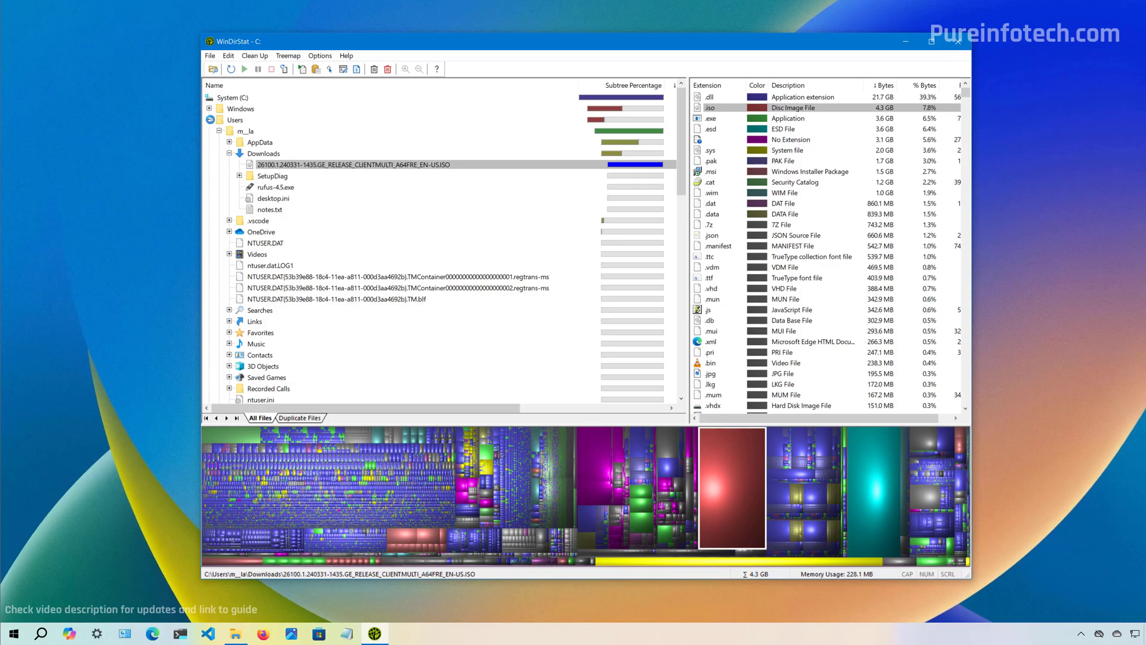
pyautogui.click(210, 120)
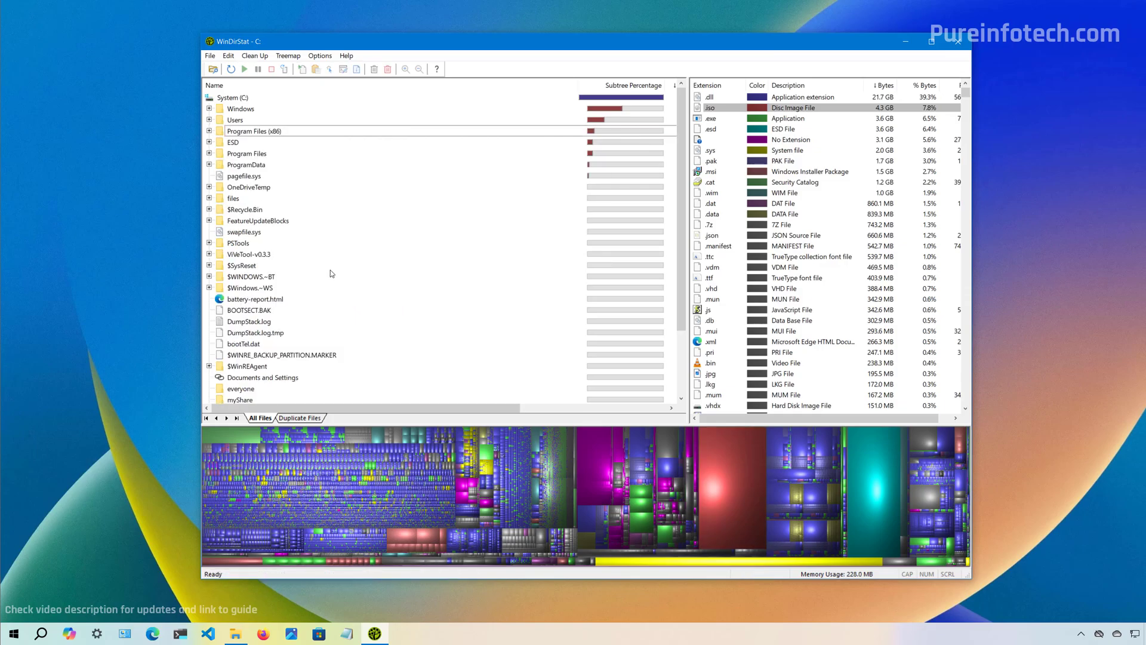
pyautogui.click(242, 121)
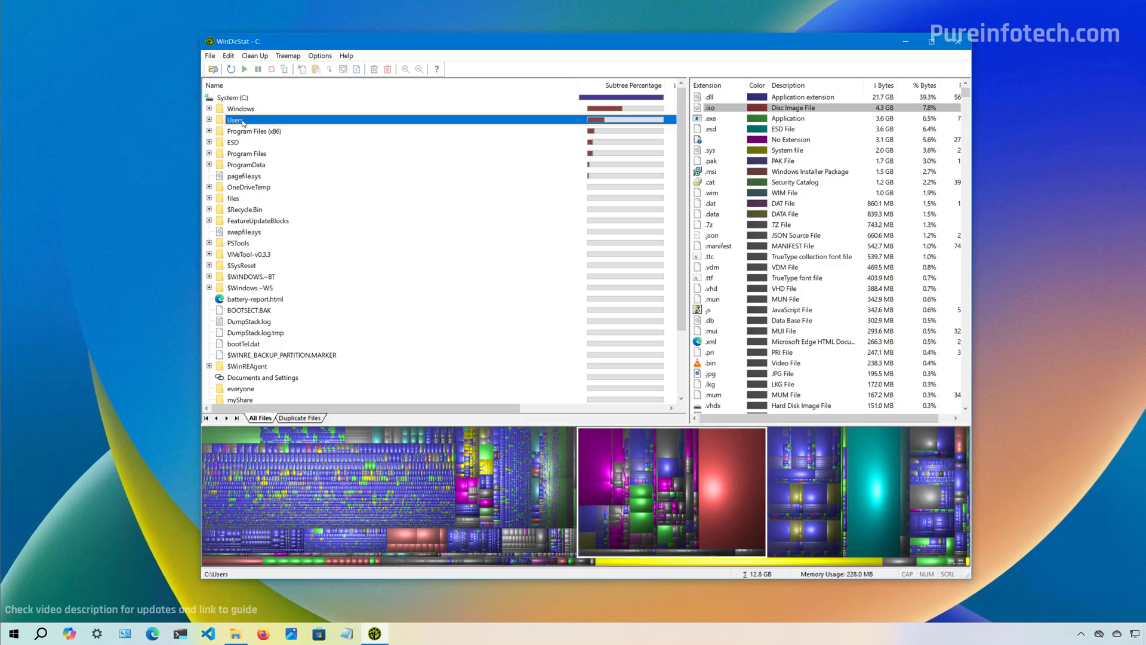
pyautogui.click(209, 120)
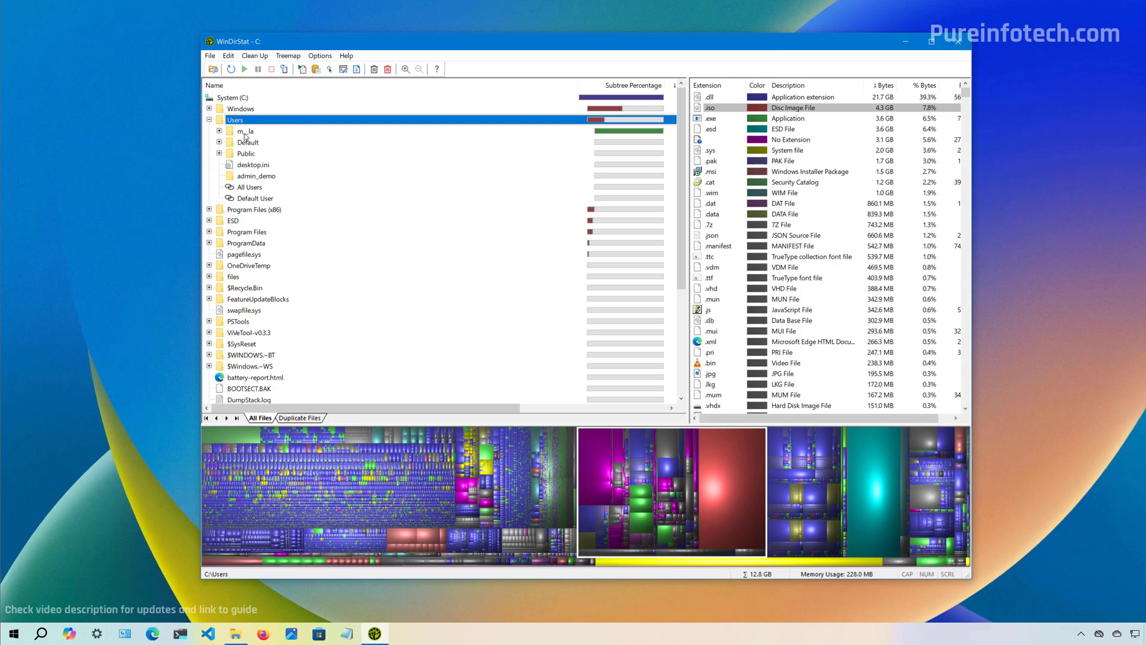
# Expand the user's profile, briefly browse AppData, and select the 4.3 GB Windows ISO in Downloads.
pyautogui.click(219, 131)
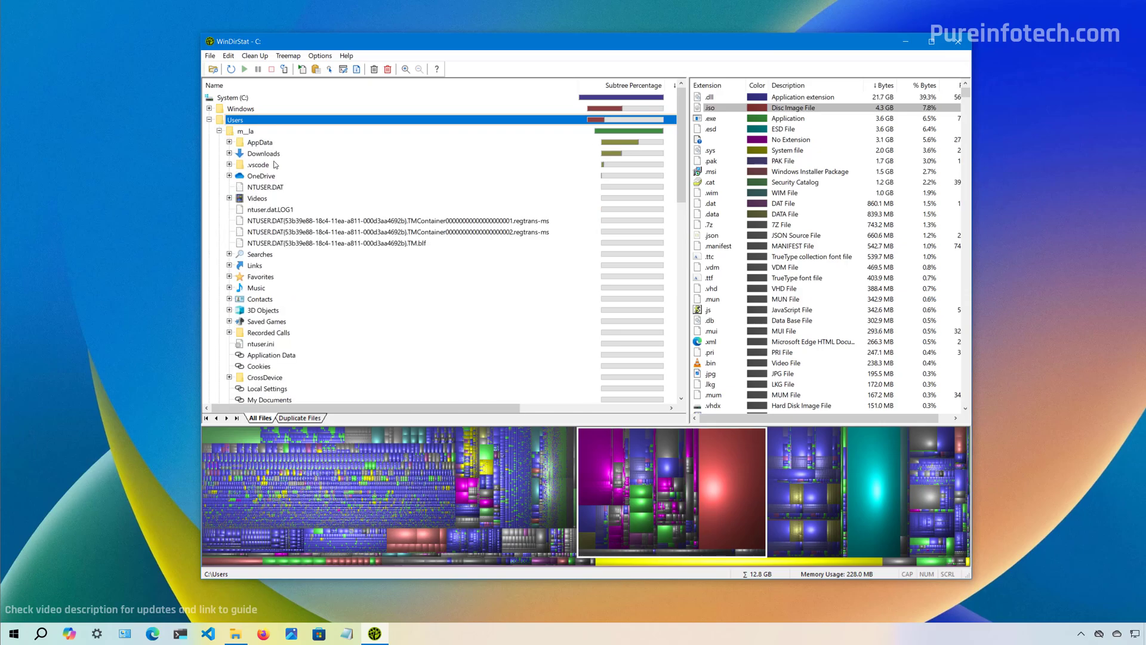
pyautogui.click(264, 154)
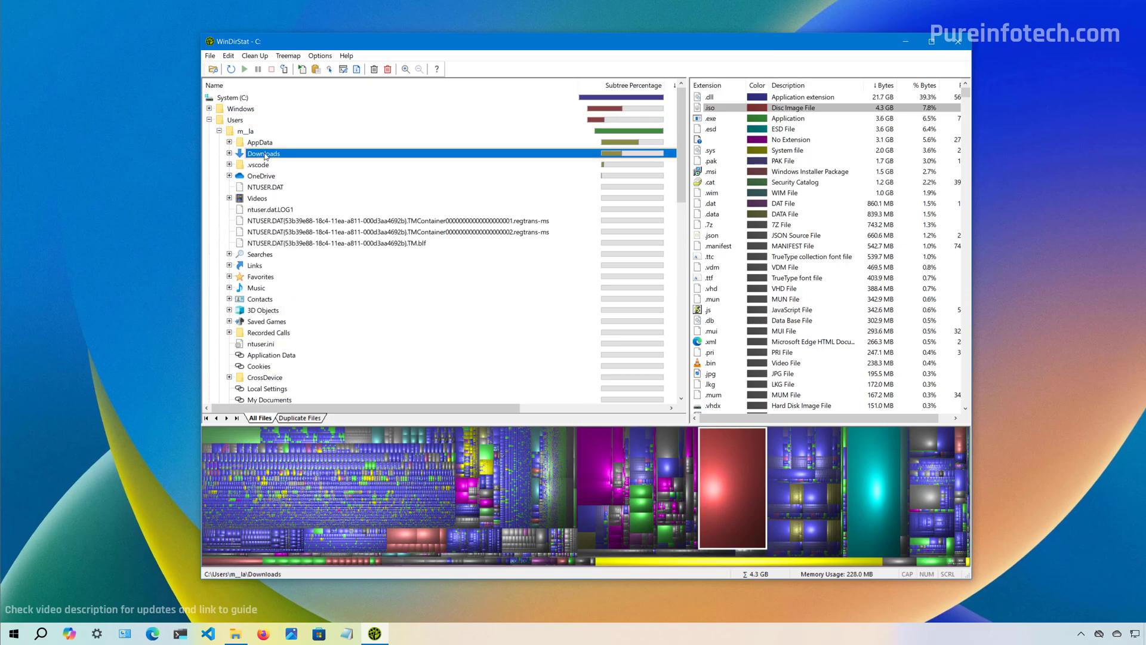
pyautogui.click(259, 143)
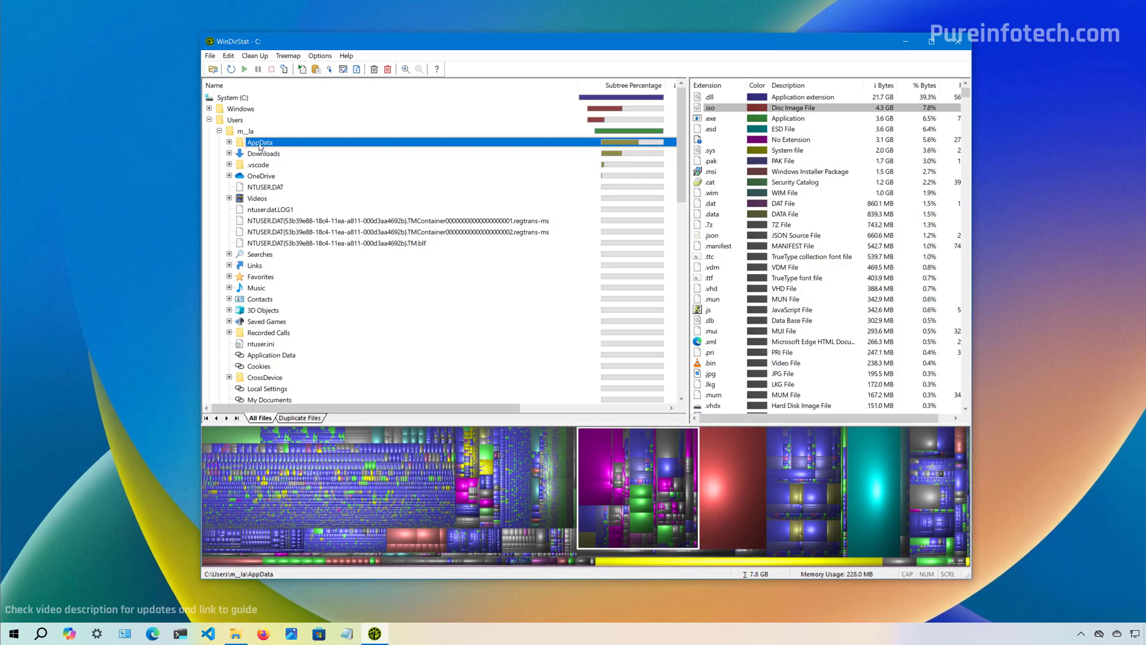
pyautogui.click(229, 142)
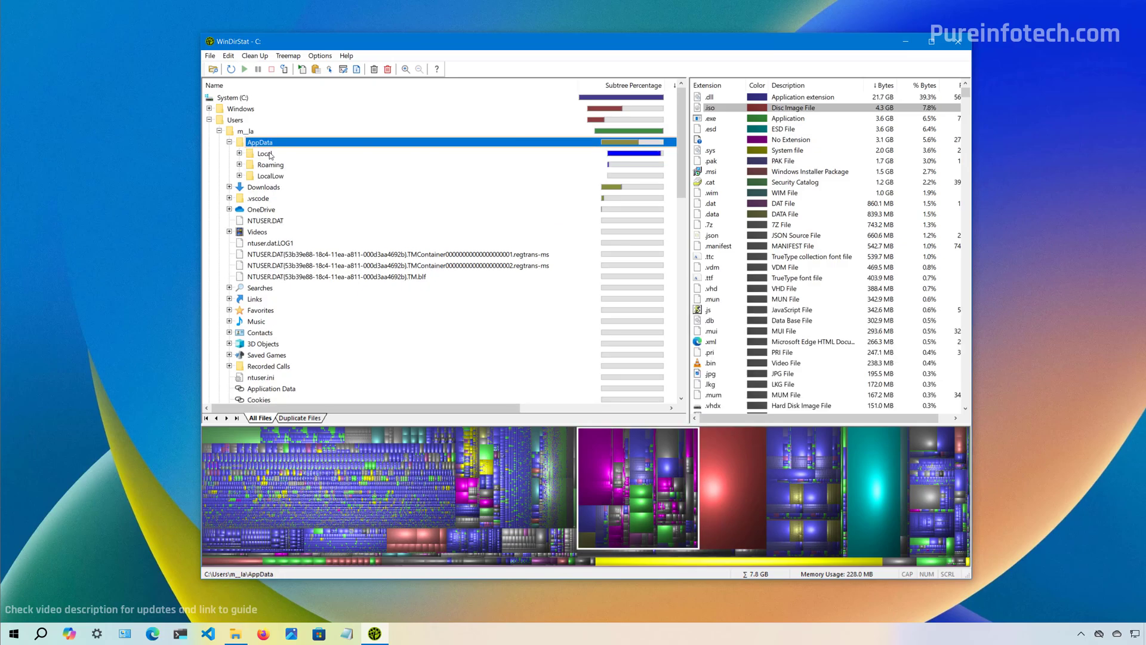
pyautogui.click(230, 142)
pyautogui.click(229, 154)
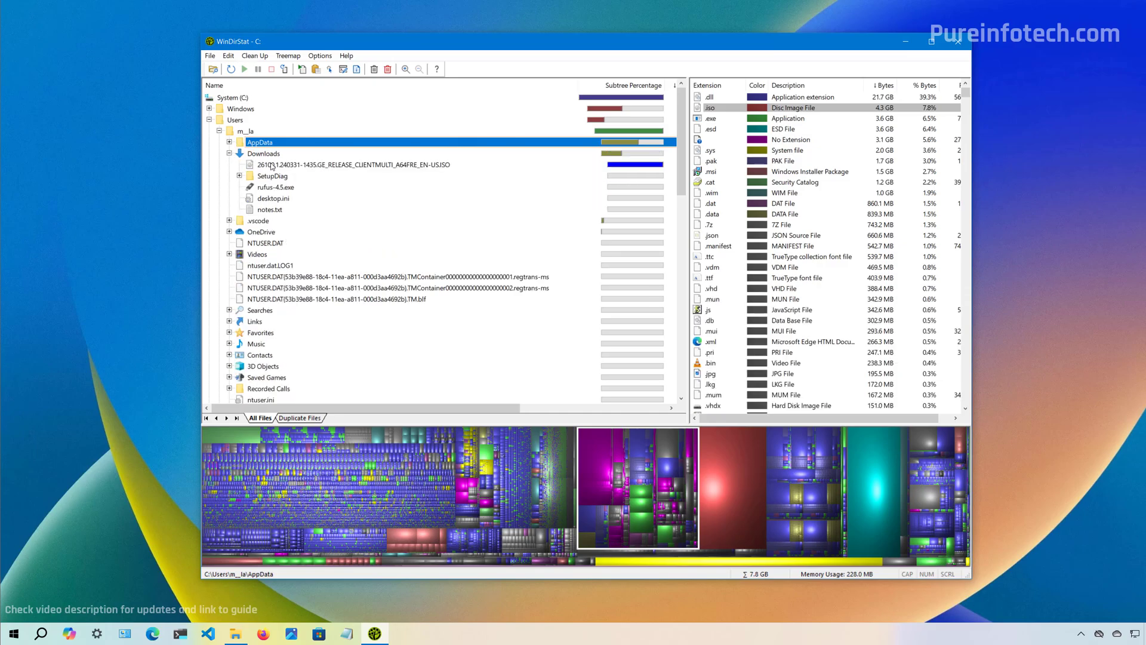
pyautogui.click(272, 165)
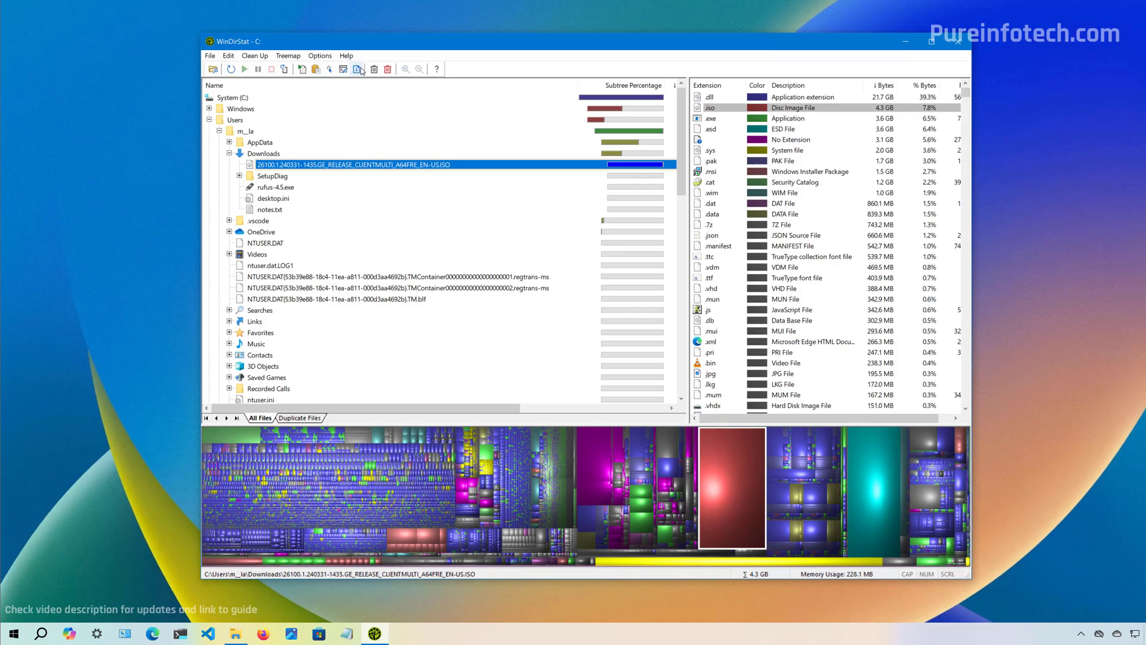
# Check the ISO file's context menu, then choose only Data 2 (F:) for a new scan.
pyautogui.rightClick(355, 166)
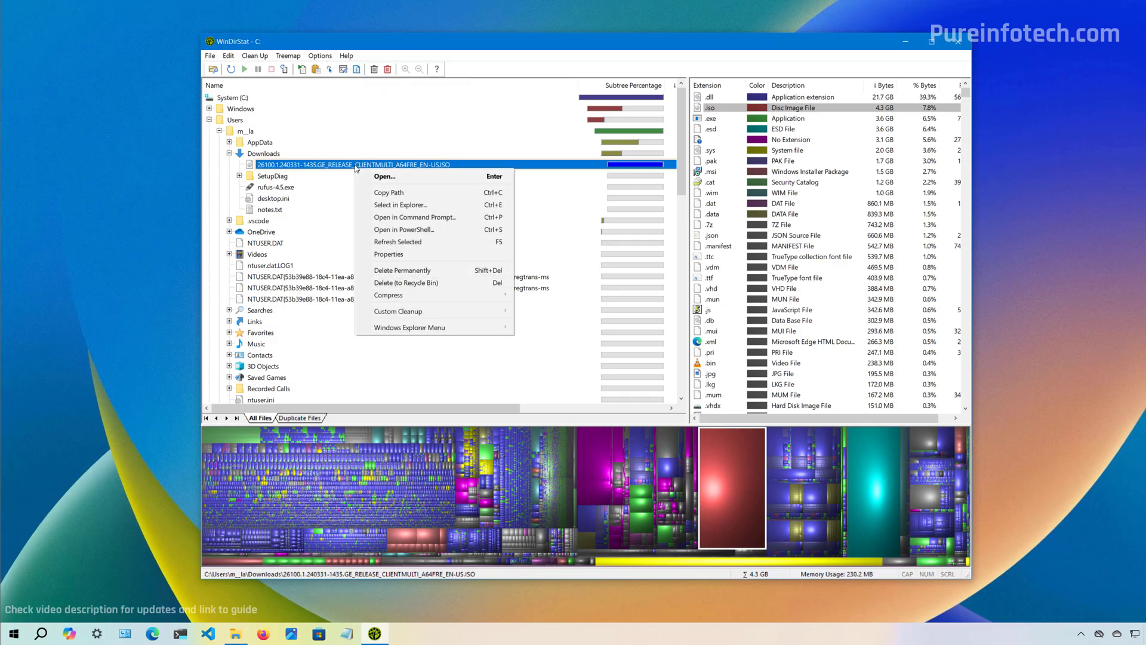
pyautogui.moveTo(409, 46); pyautogui.dragTo(400, 39)
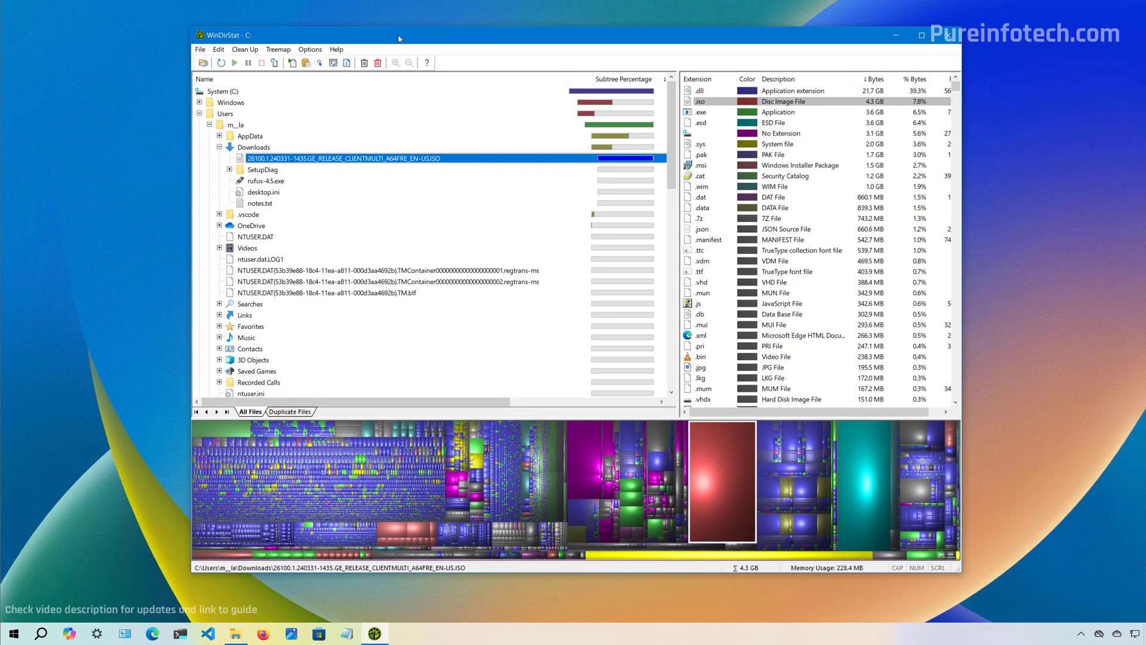
pyautogui.click(203, 63)
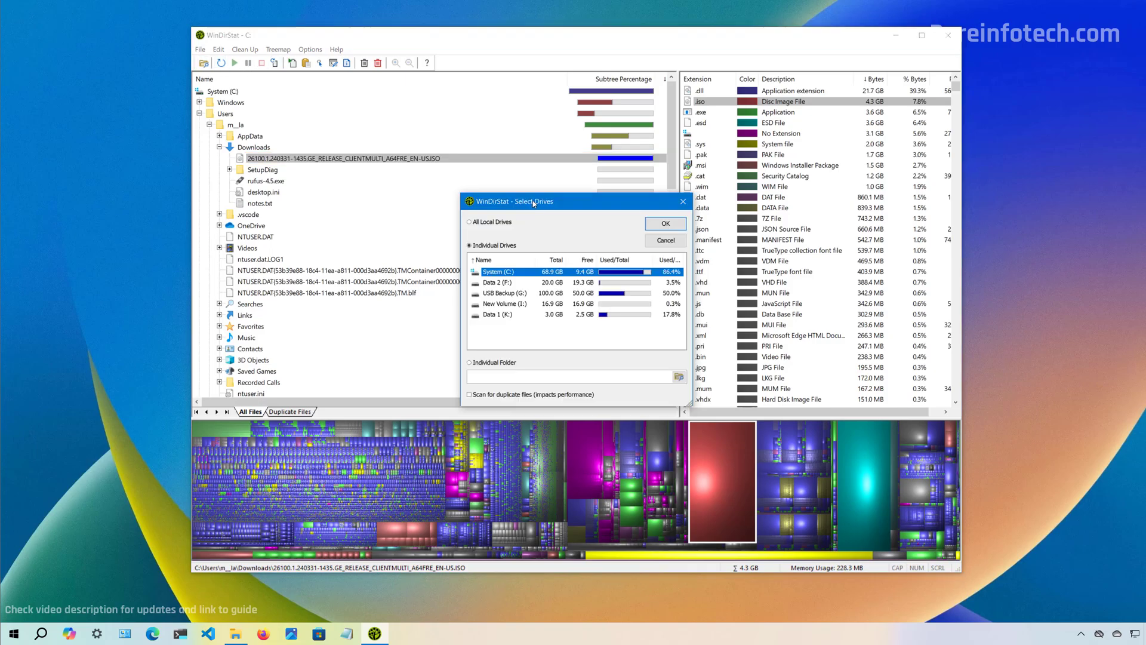
pyautogui.moveTo(533, 203); pyautogui.dragTo(490, 178)
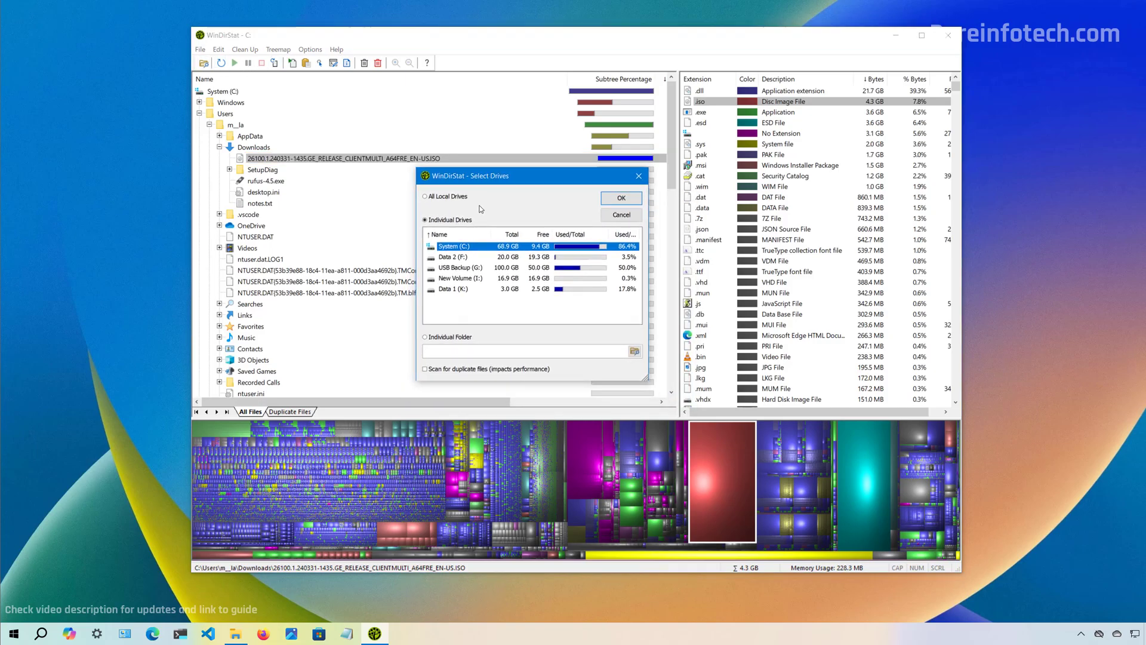
pyautogui.keyDown('ctrl'); pyautogui.click(459, 257); pyautogui.keyUp('ctrl')
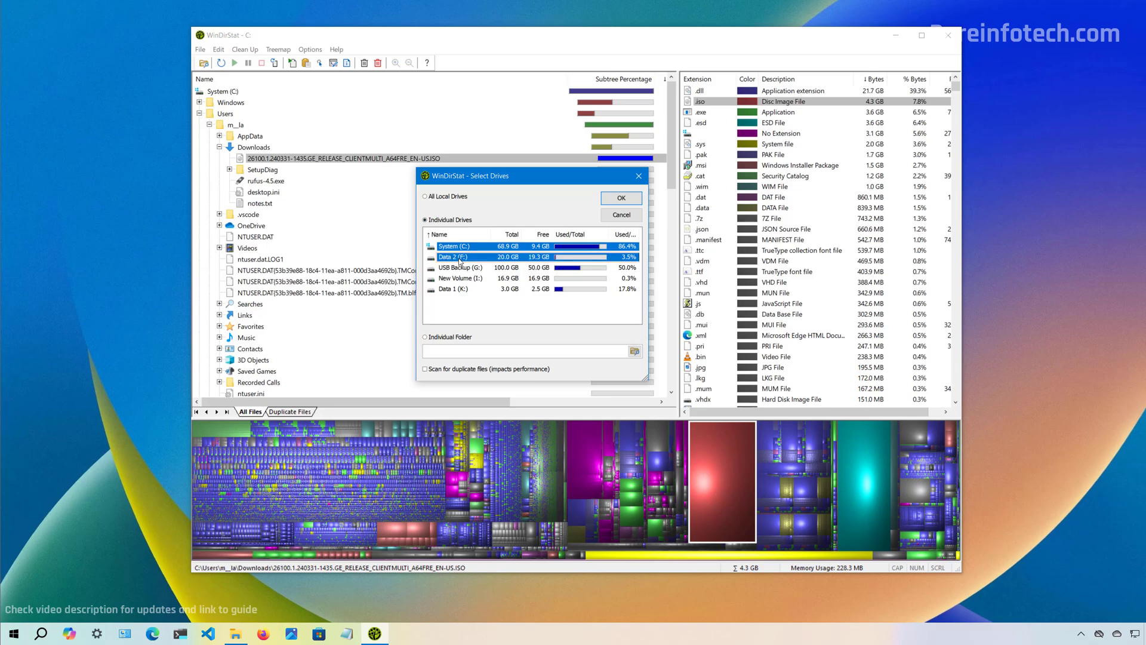
pyautogui.click(471, 258)
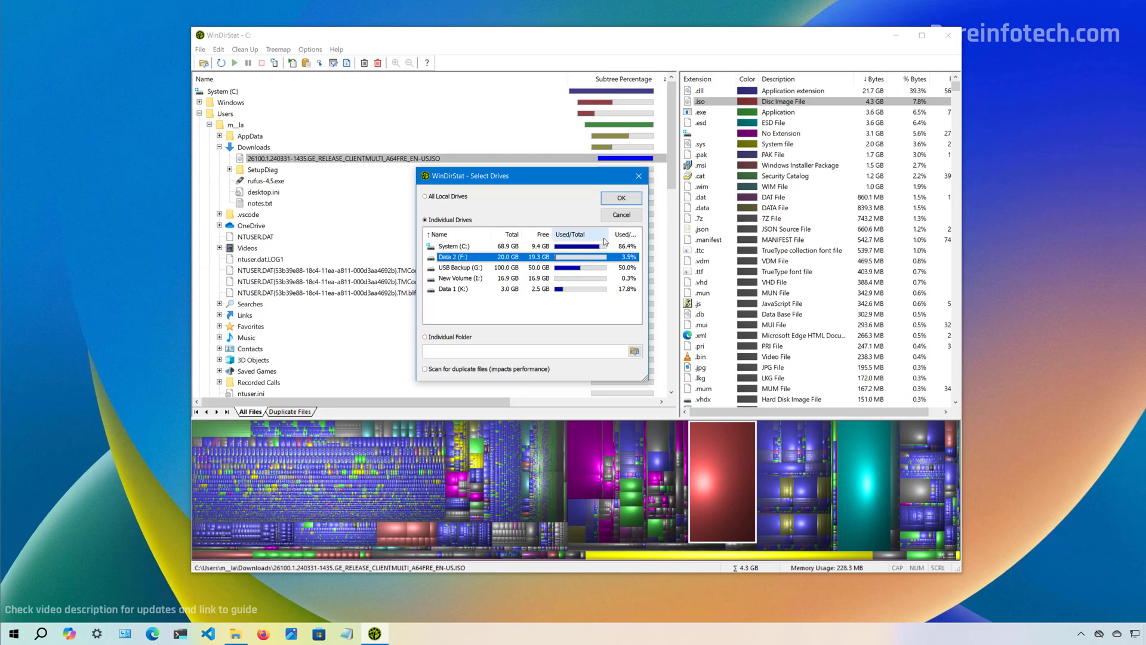
# Confirm the Select Drives choice to start scanning Data 2 (F:).
pyautogui.click(621, 198)
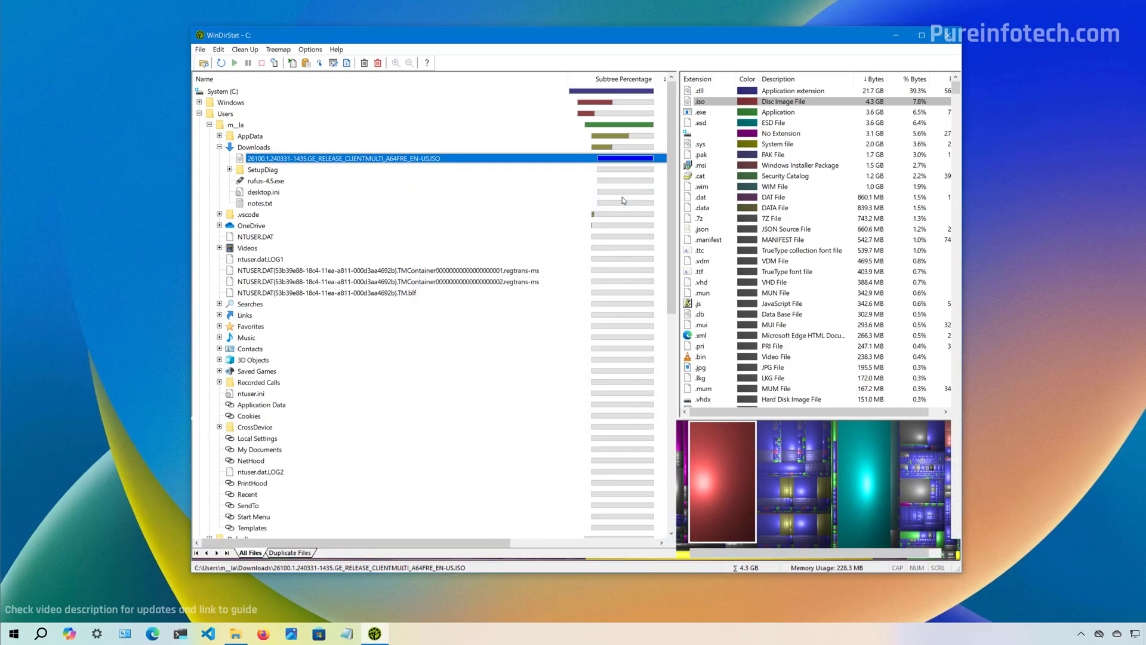